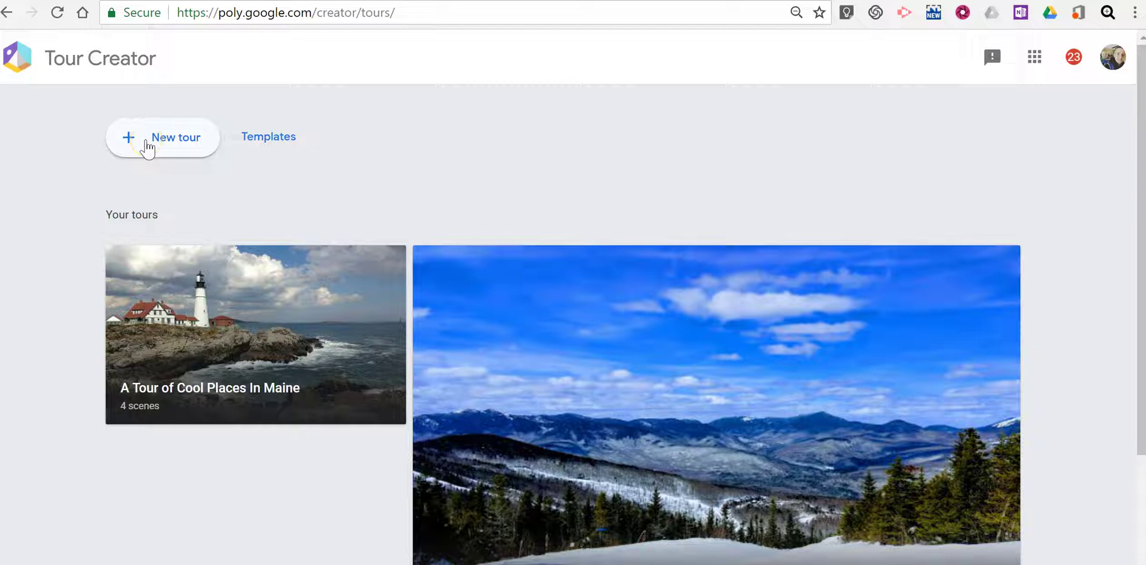
Start a tour titled 'Historic Paris Hill', describe it as a Paris, Maine neighborhood tour, categorize as History
left_click(147, 150)
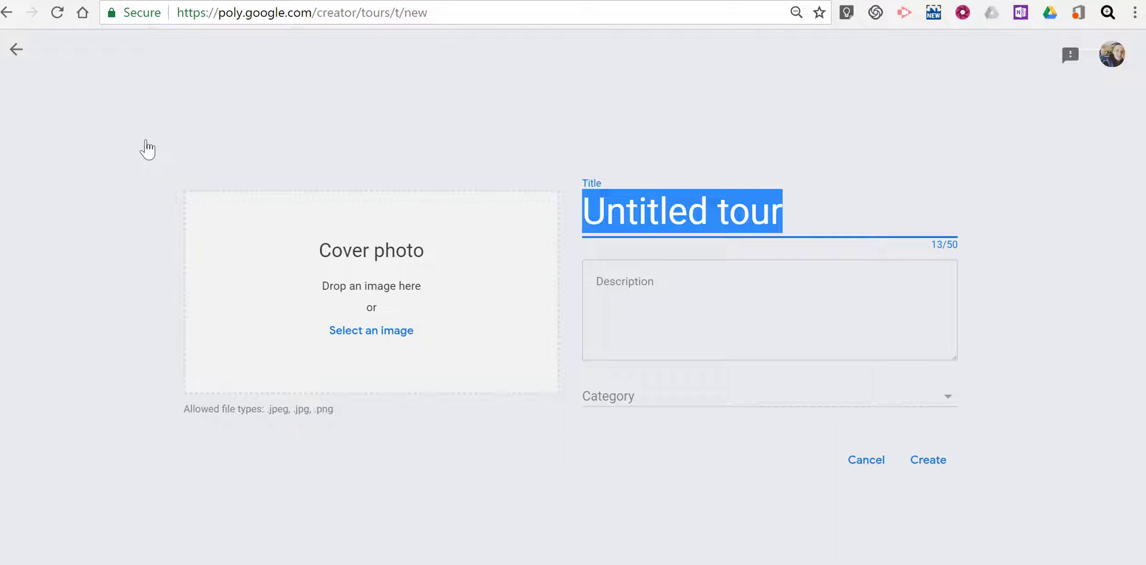
type("Hist")
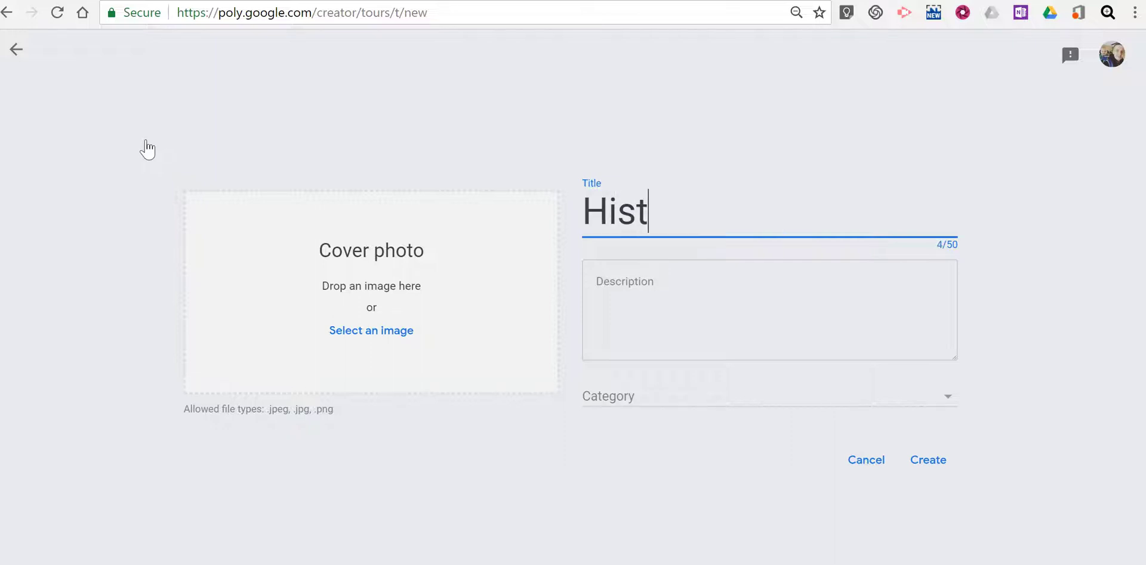
type("oric Paris Hill")
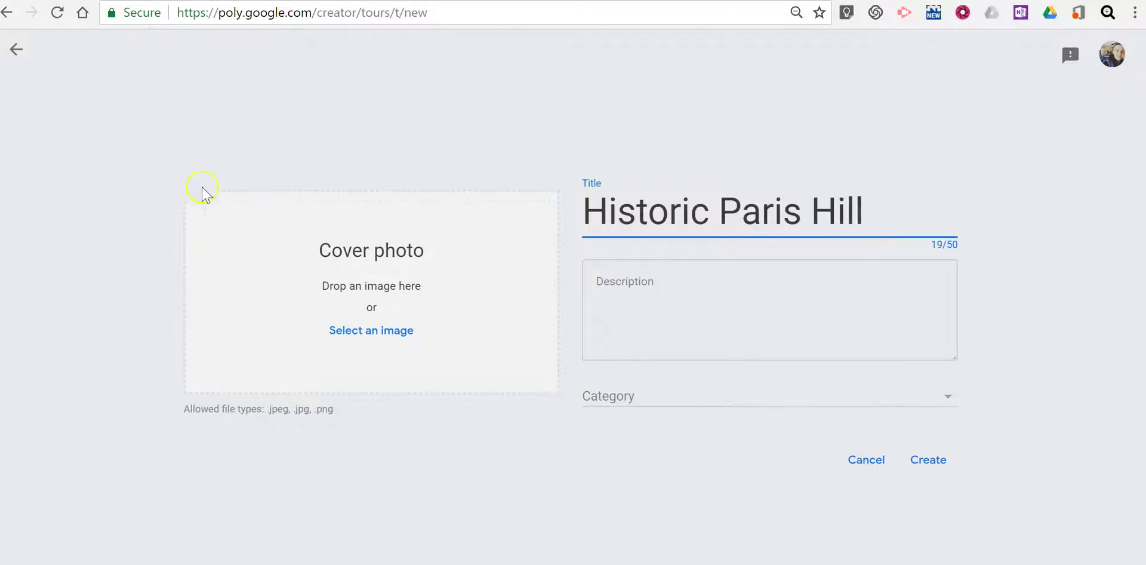
left_click(684, 298)
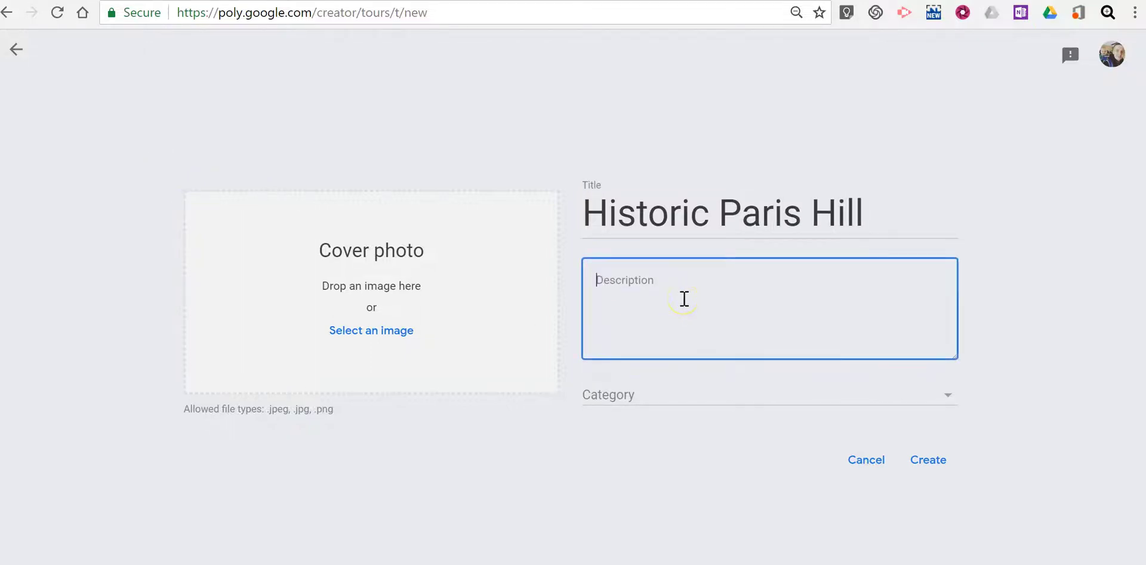
type("A ")
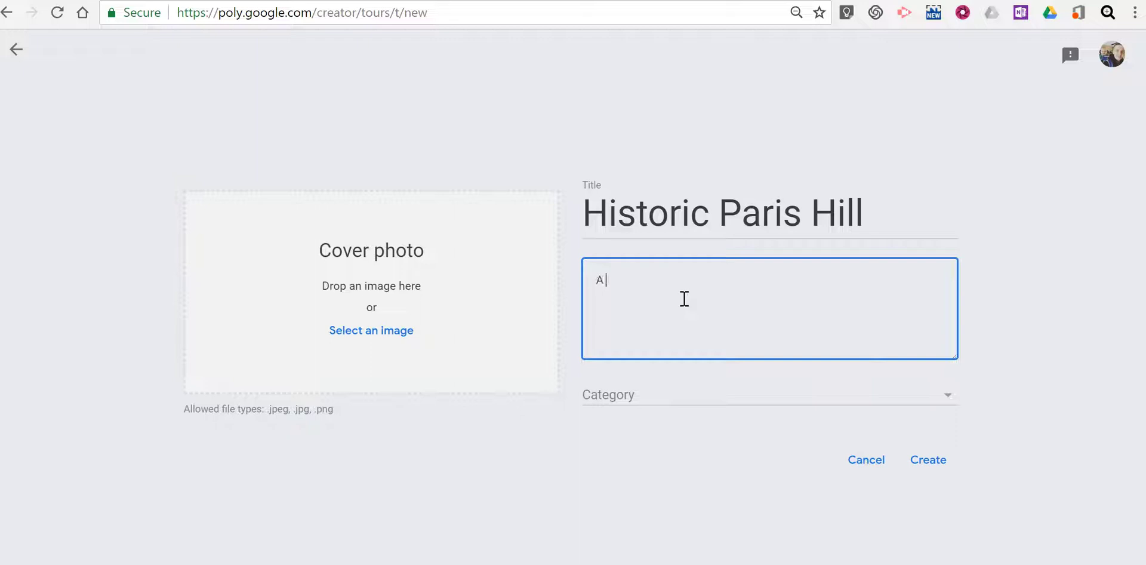
type("tour of a historic neighborhood in Paris, maine")
key("BackSpace")
key("BackSpace")
key("BackSpace")
key("BackSpace")
key("BackSpace")
type("Maine.")
left_click(669, 395)
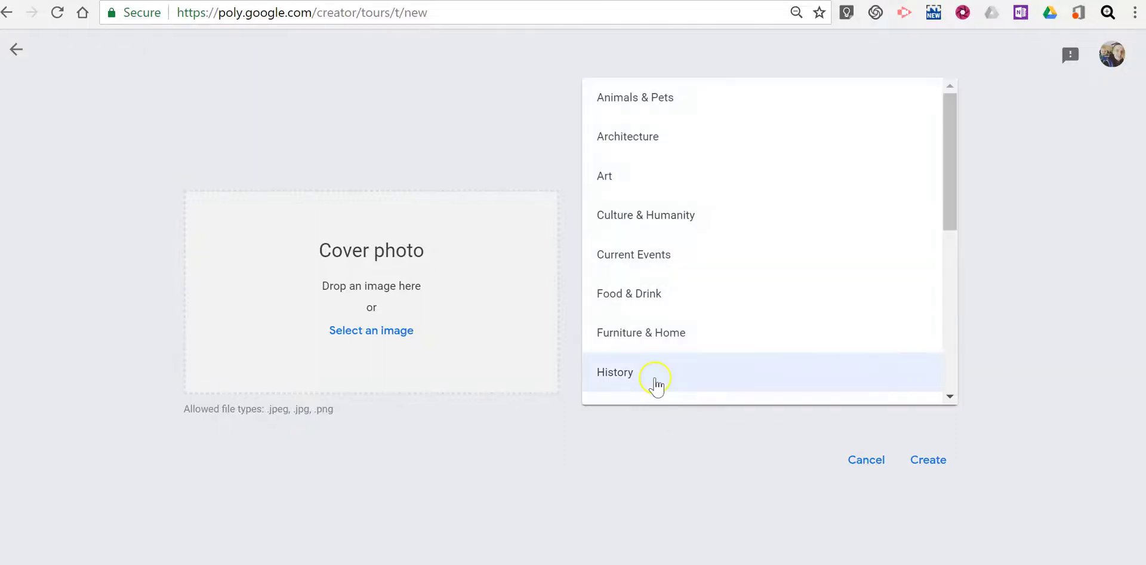
left_click(656, 383)
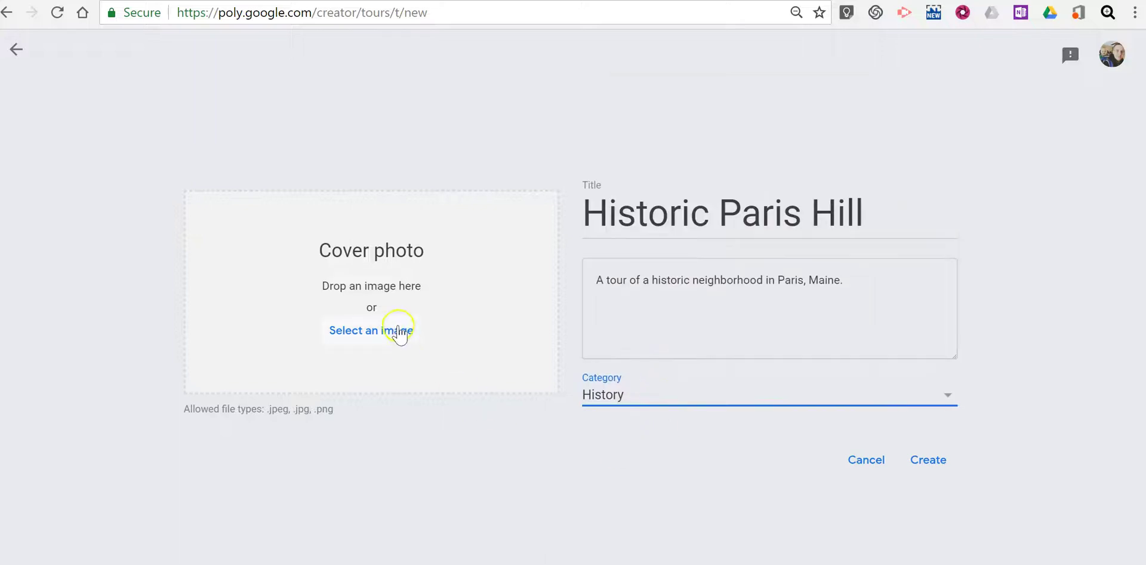
Set the white colonial house photo as the cover and create the tour
left_click(400, 334)
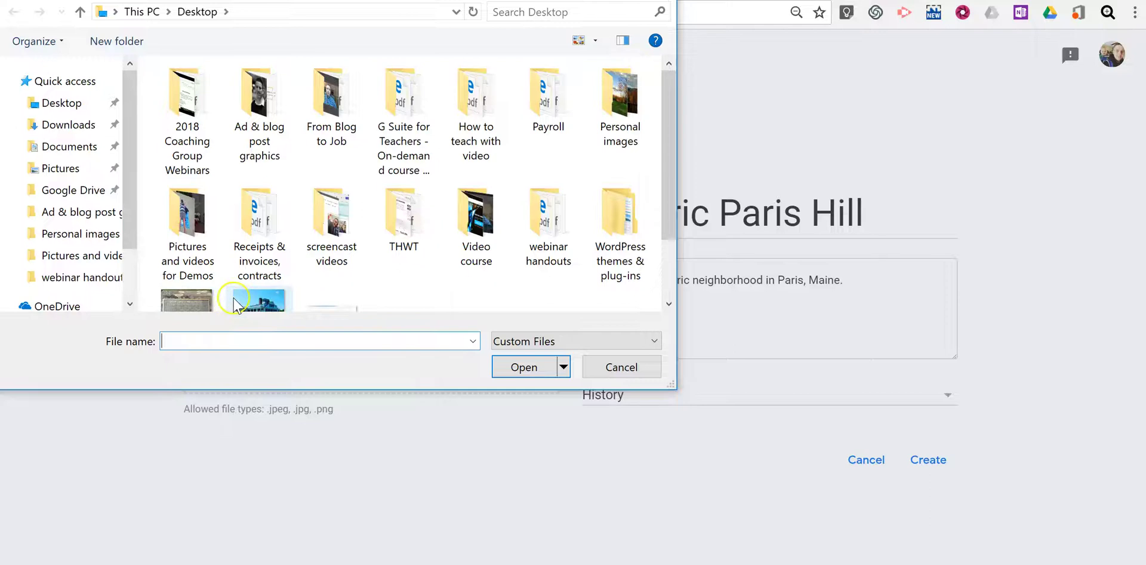
left_click(258, 301)
left_click(524, 366)
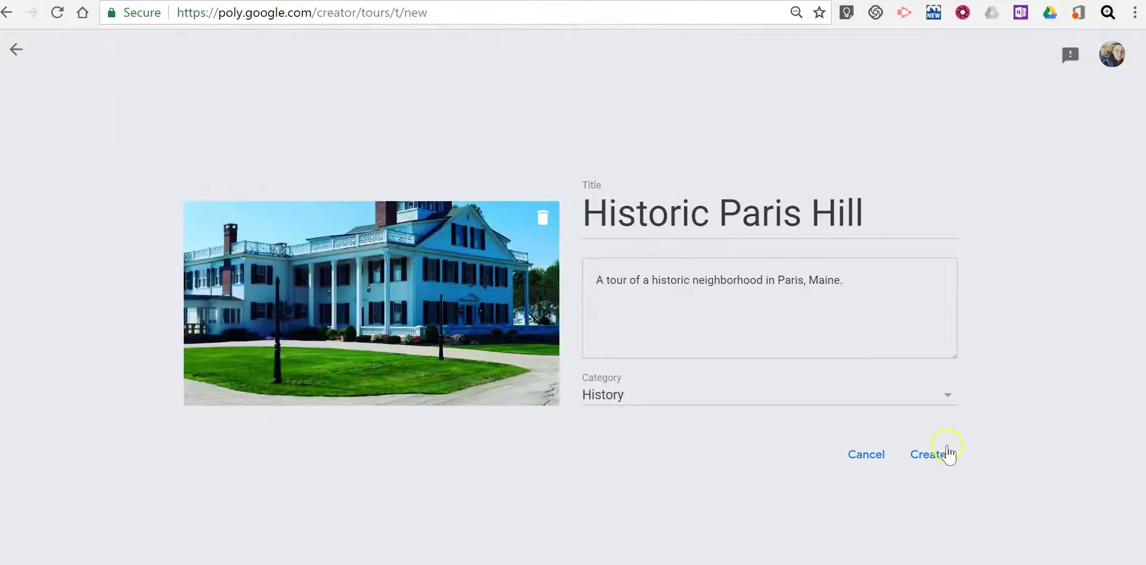
left_click(930, 455)
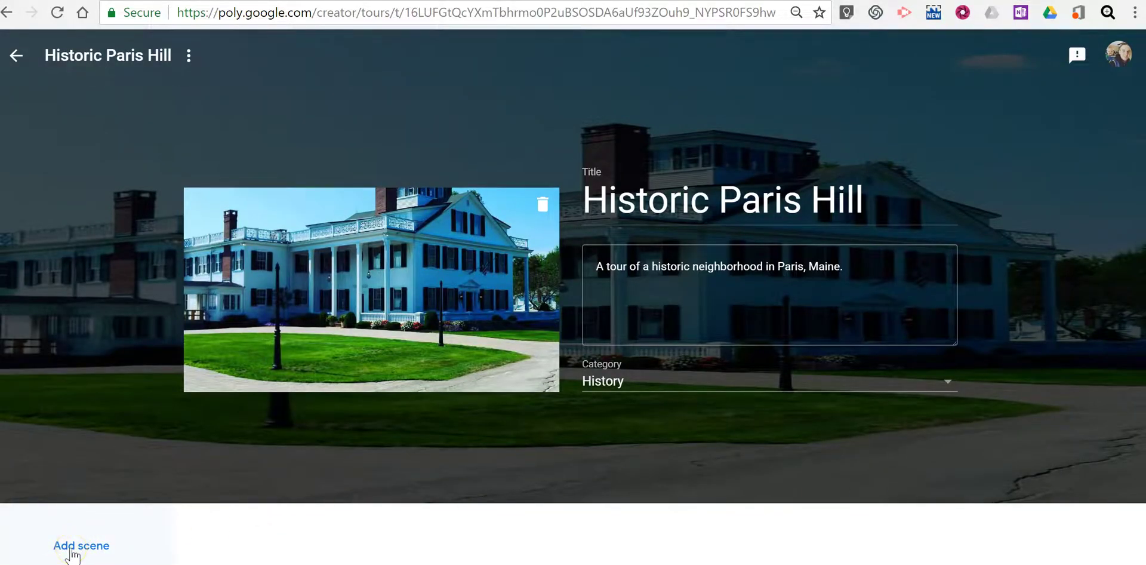
left_click(77, 545)
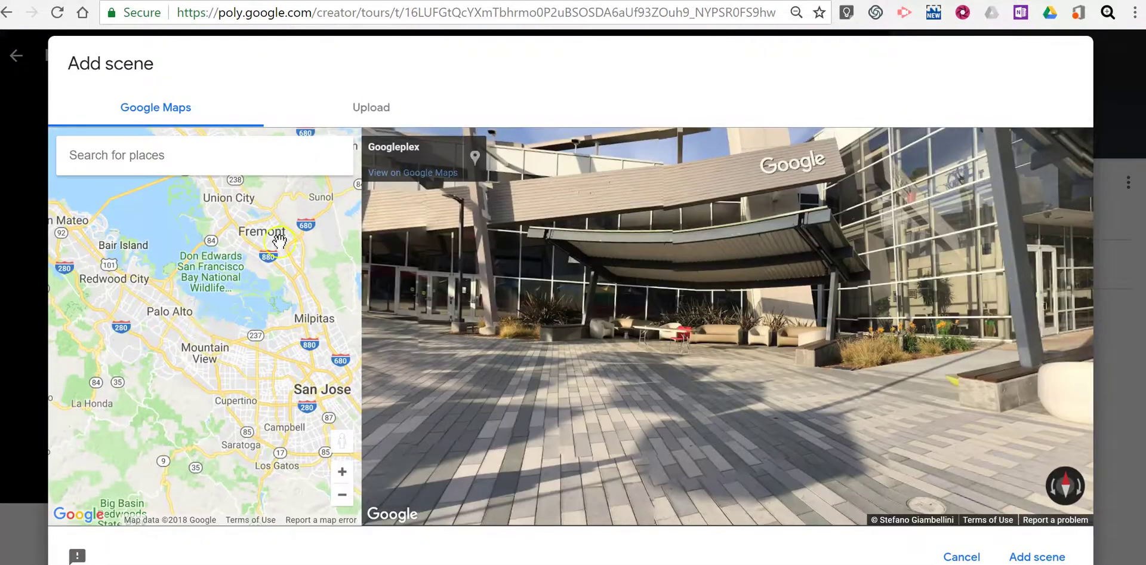
left_click(371, 108)
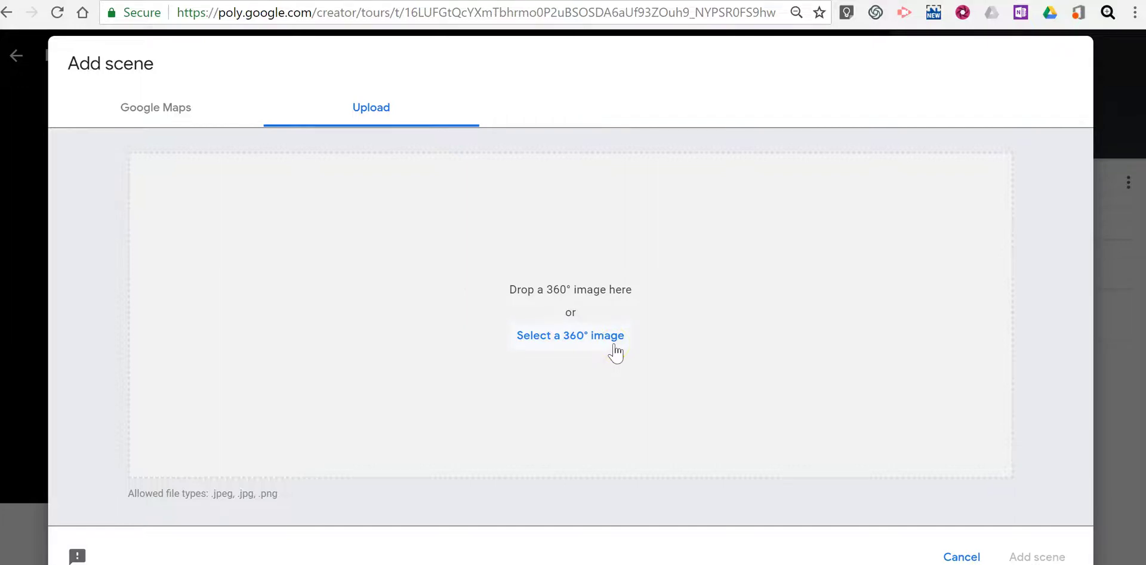
left_click(171, 111)
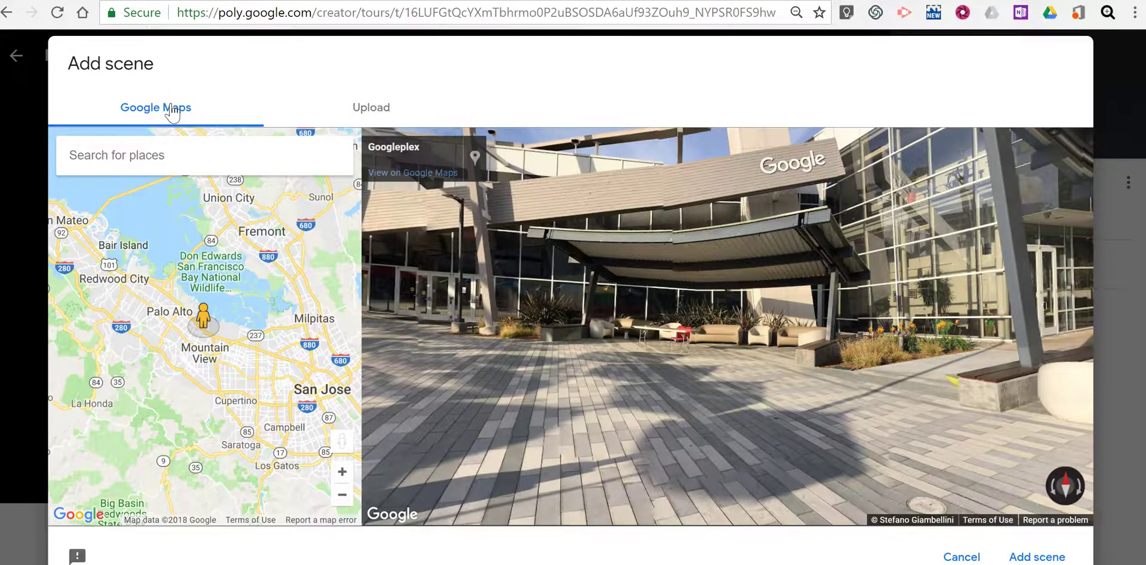
left_click(171, 157)
type("499 paris")
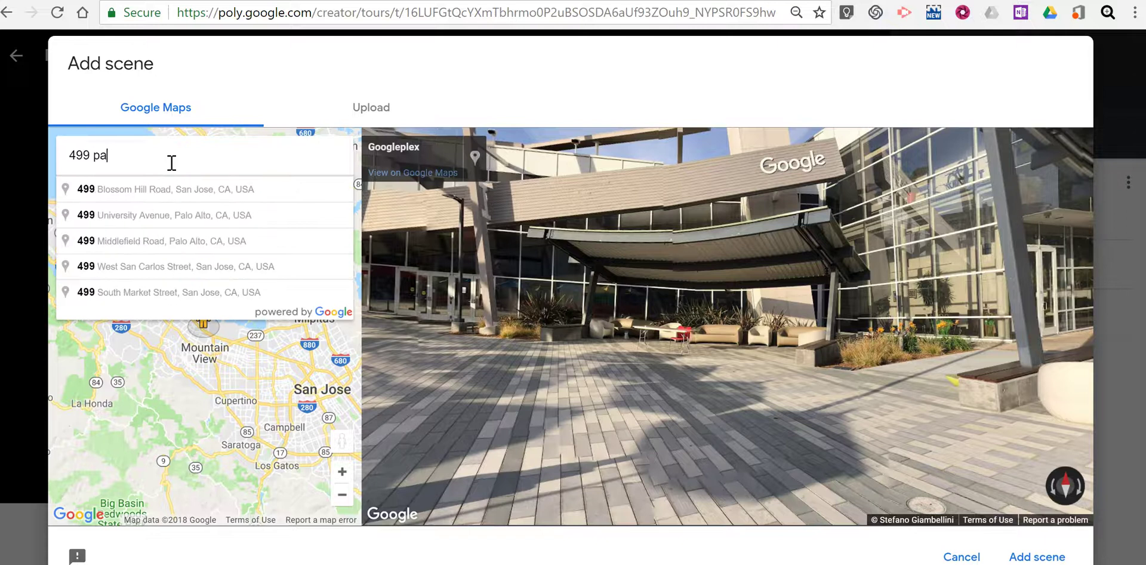
type(" hill r")
left_click(209, 188)
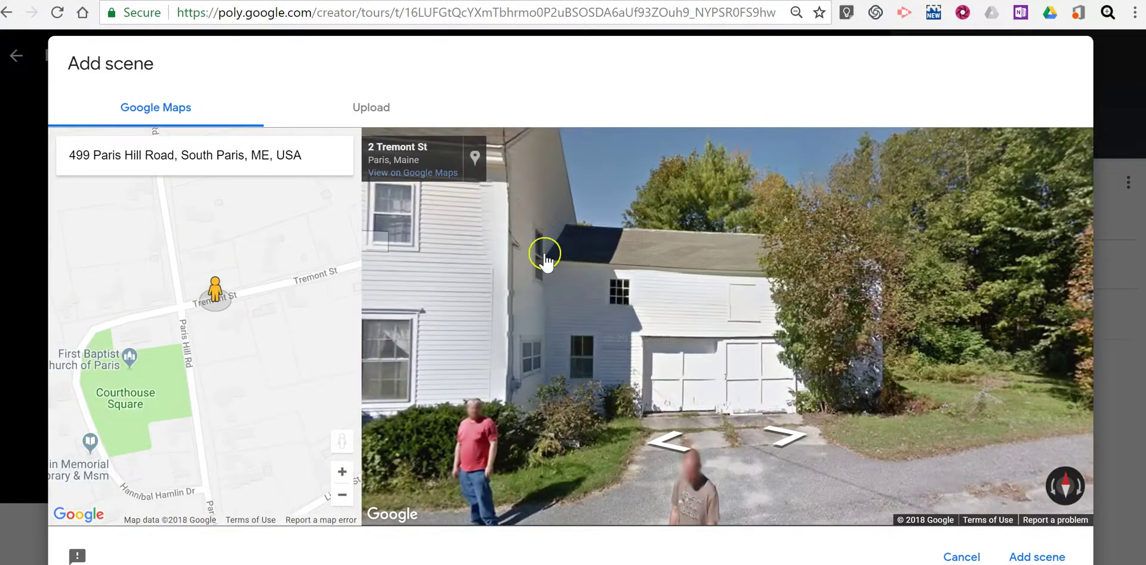
Walk Street View down Paris Hill Rd to face the lawn, flagpole and white church
left_click(743, 331)
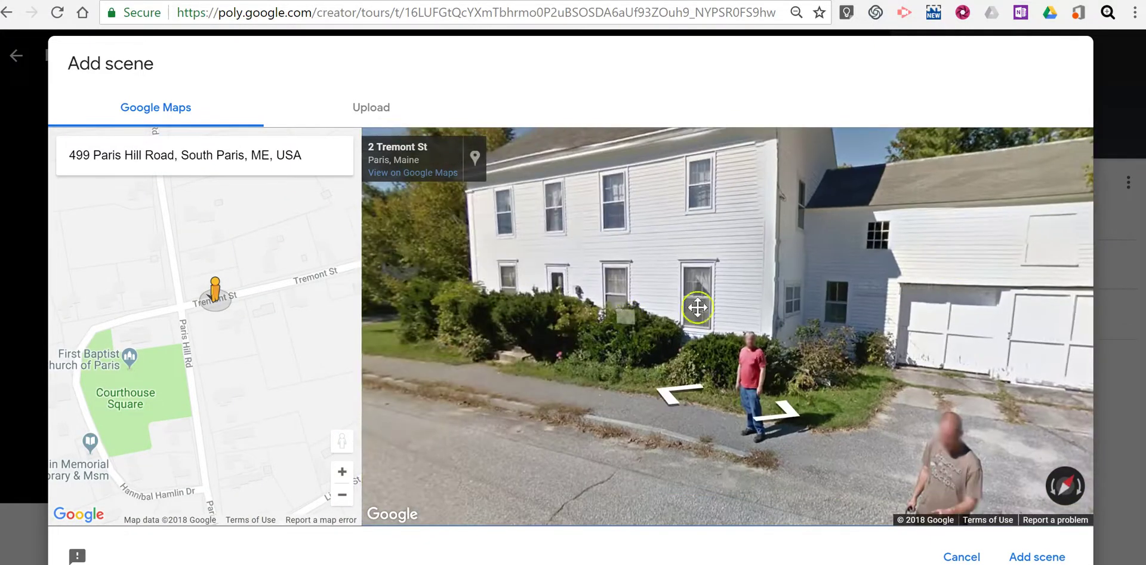
left_click_drag(696, 307, 957, 311)
left_click(630, 321)
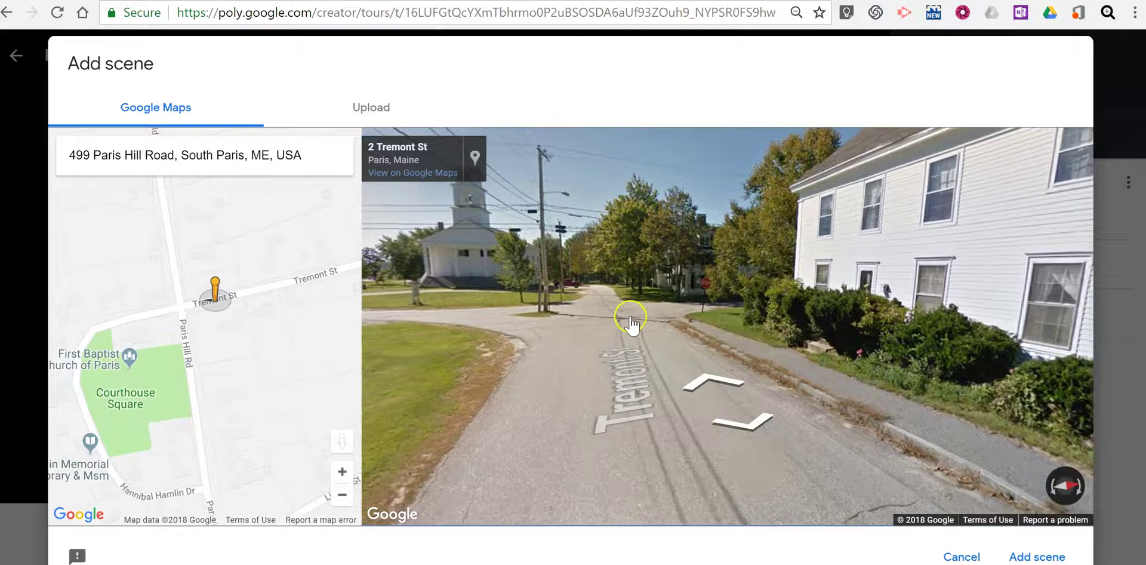
left_click_drag(568, 327, 913, 330)
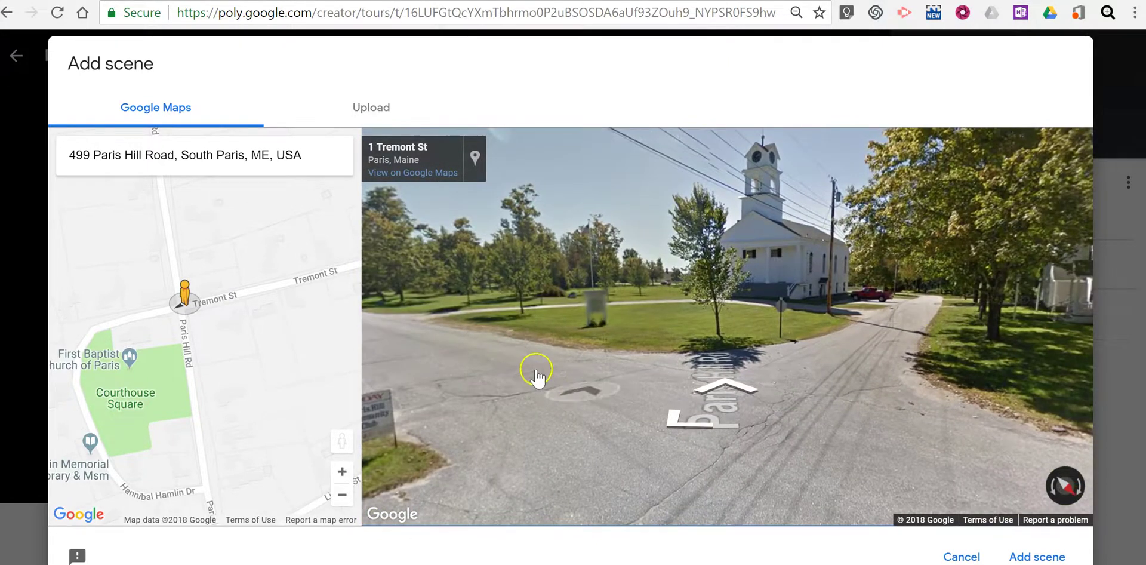
mouse_move(698, 340)
left_mouse_down()
mouse_move(760, 343)
mouse_move(691, 334)
left_mouse_up()
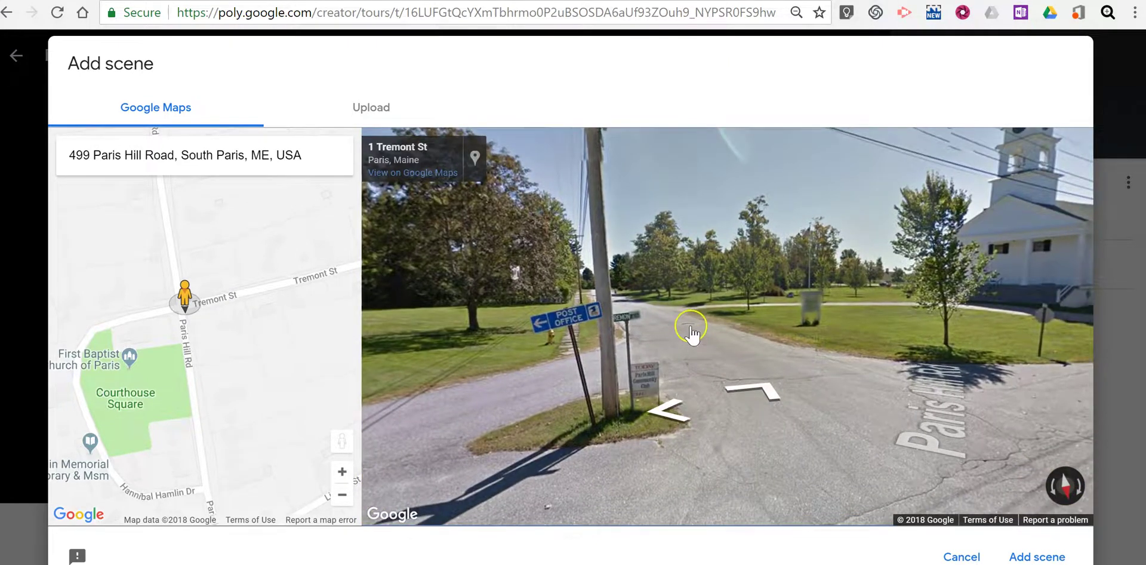
left_click(692, 334)
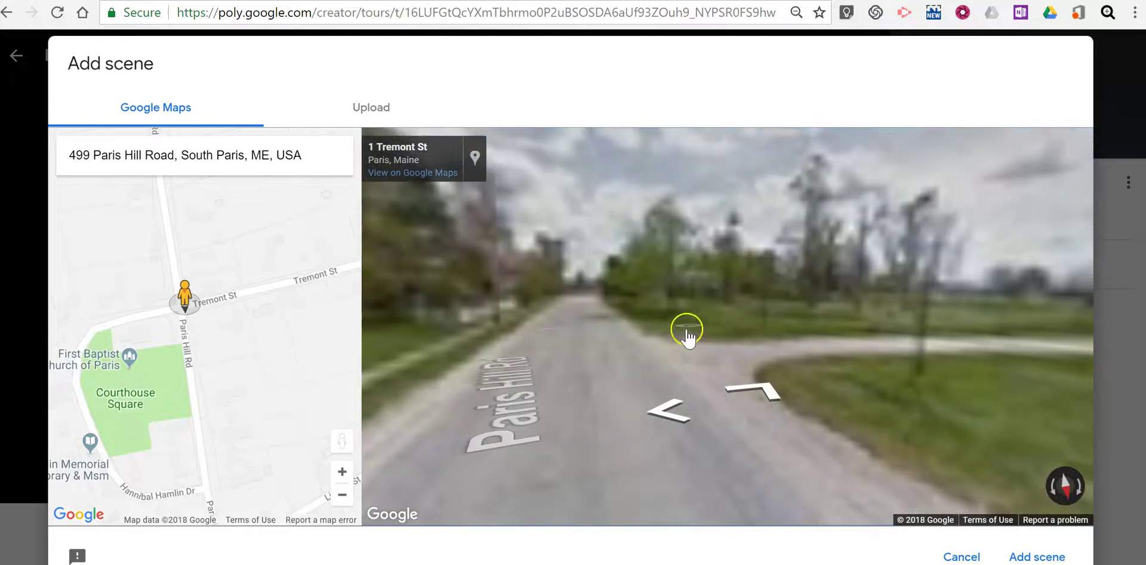
left_click(628, 334)
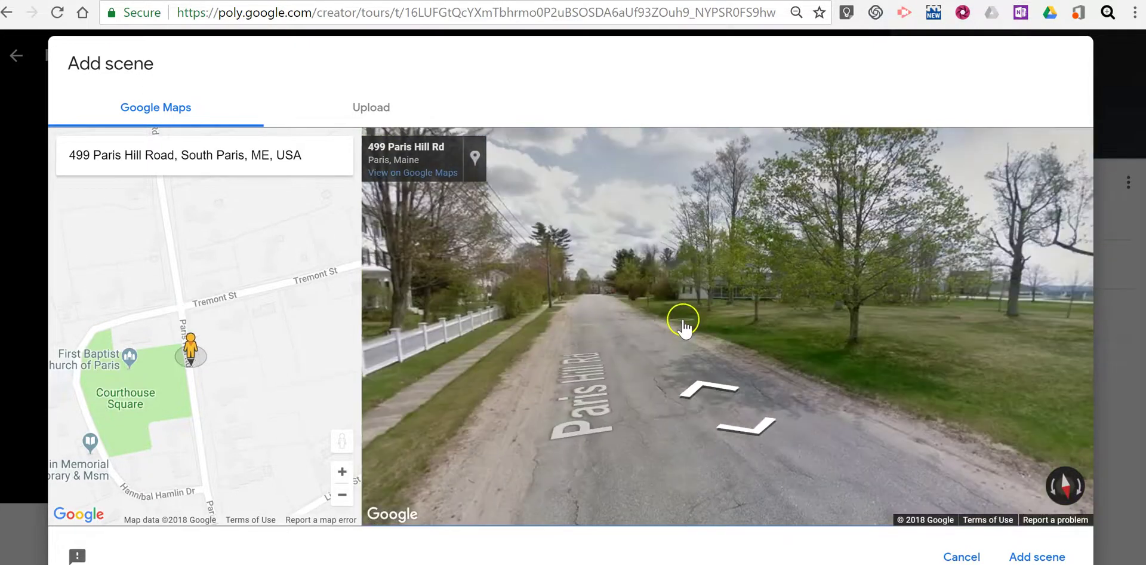
left_click_drag(588, 321, 476, 348)
left_click_drag(683, 337, 462, 306)
left_click(714, 325)
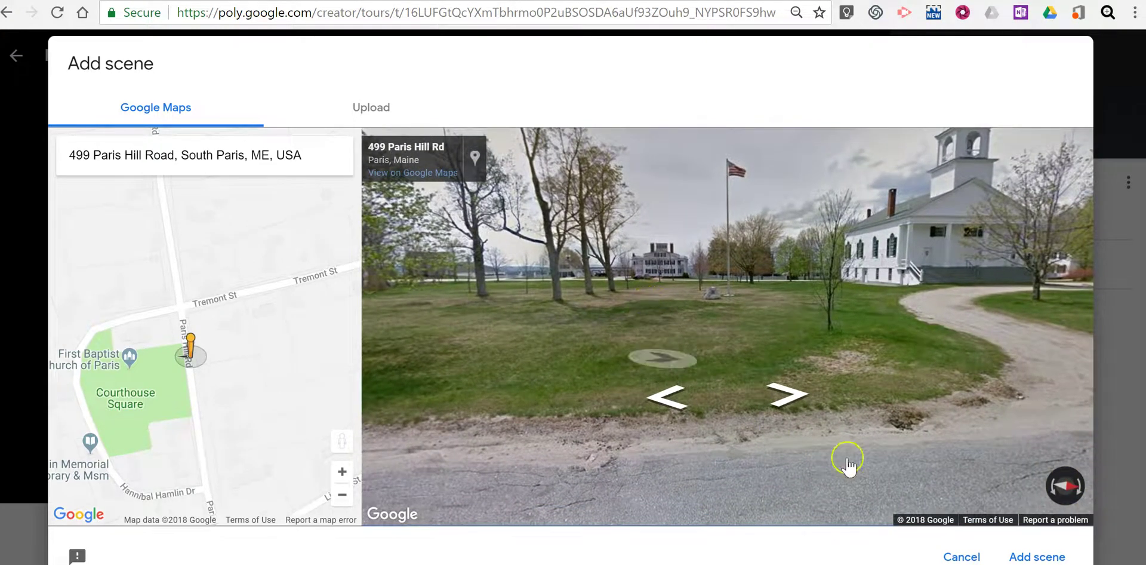
left_click(1029, 558)
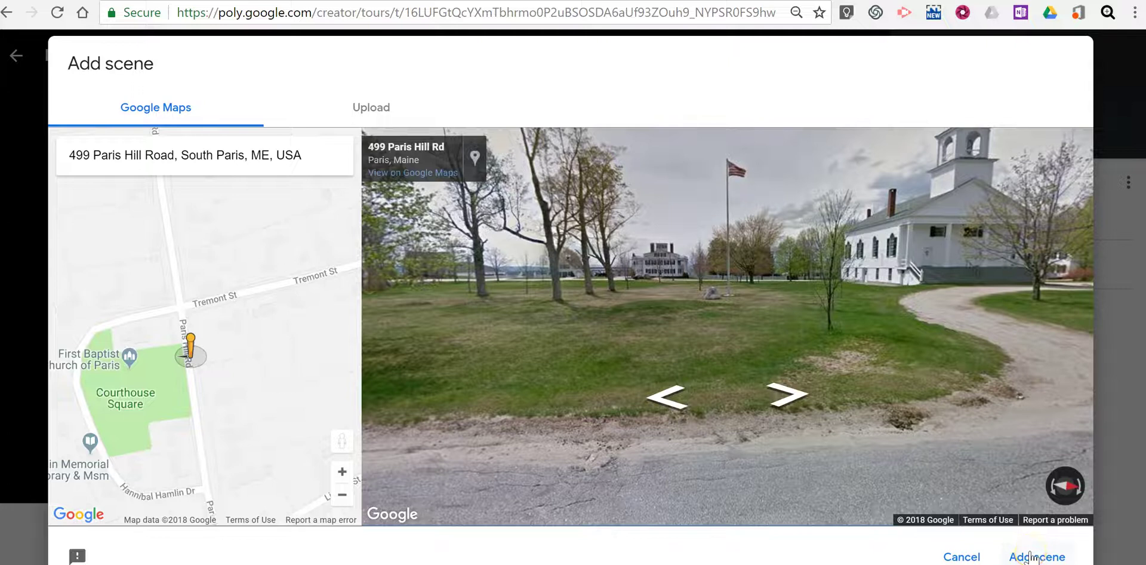
Add the Street View spot as a scene, rotate toward the church, and name it 'Hamlin Estate'
left_click(1030, 558)
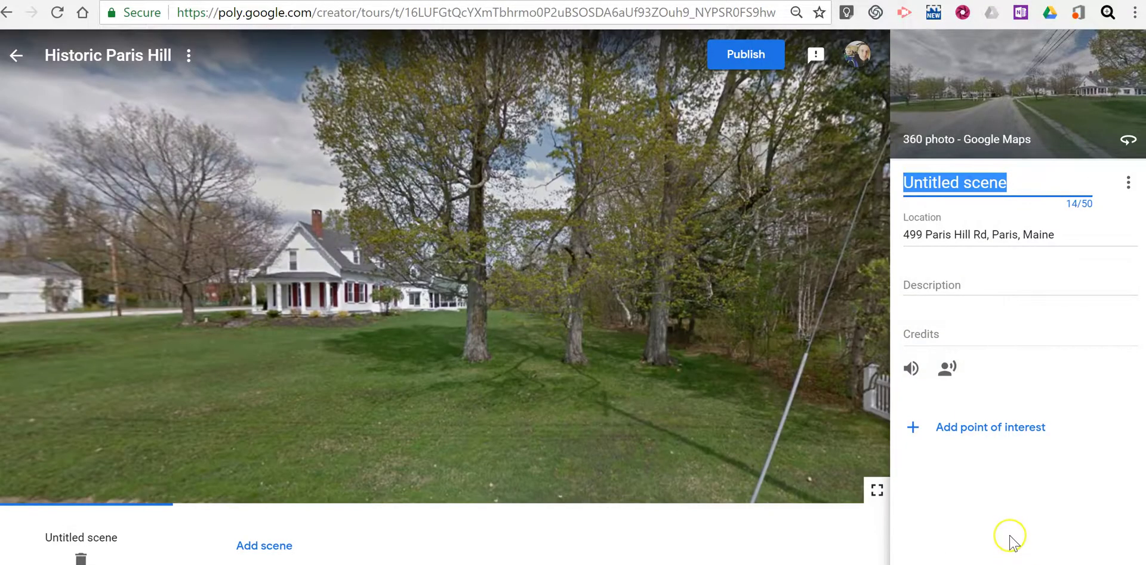
left_click_drag(314, 280, 373, 230)
left_click_drag(563, 231, 514, 241)
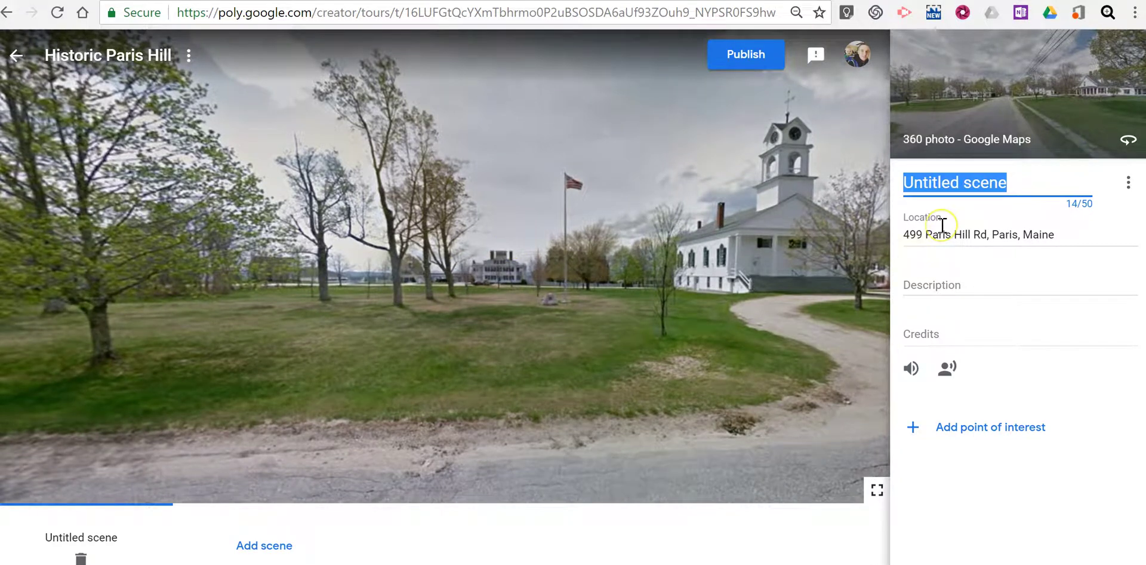
type("Haml")
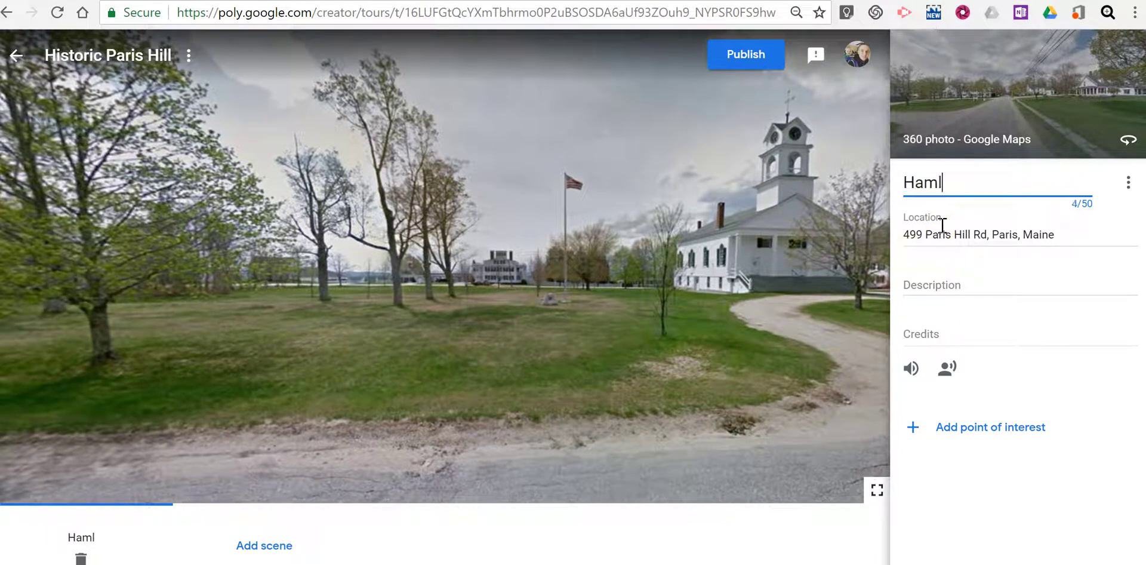
type("in Estate")
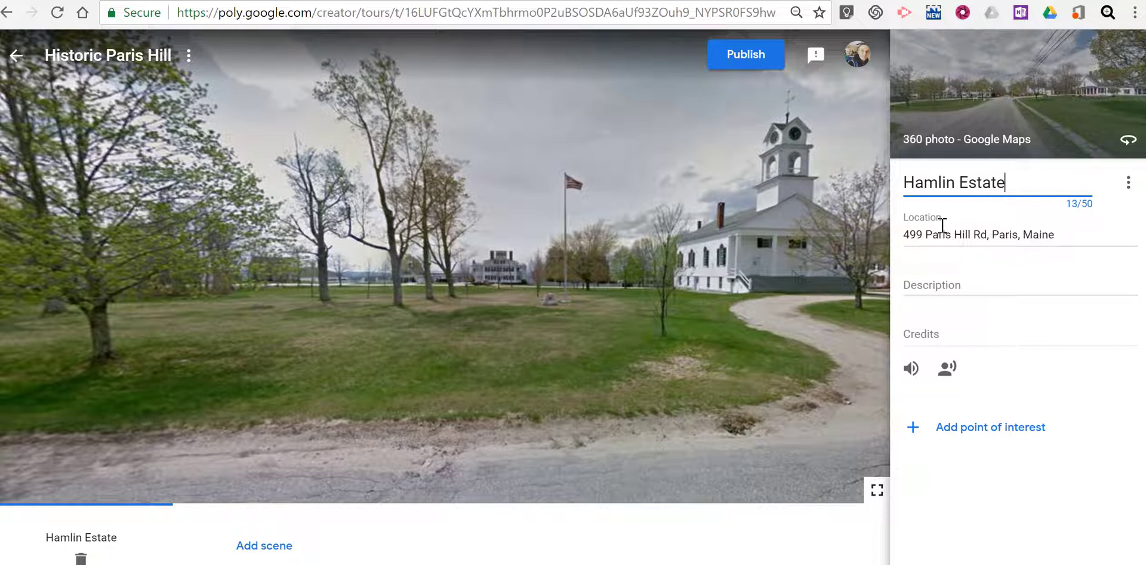
Describe the scene as 'In front of you you see the front of the Hannibal Hamlin estate.'
left_click(974, 285)
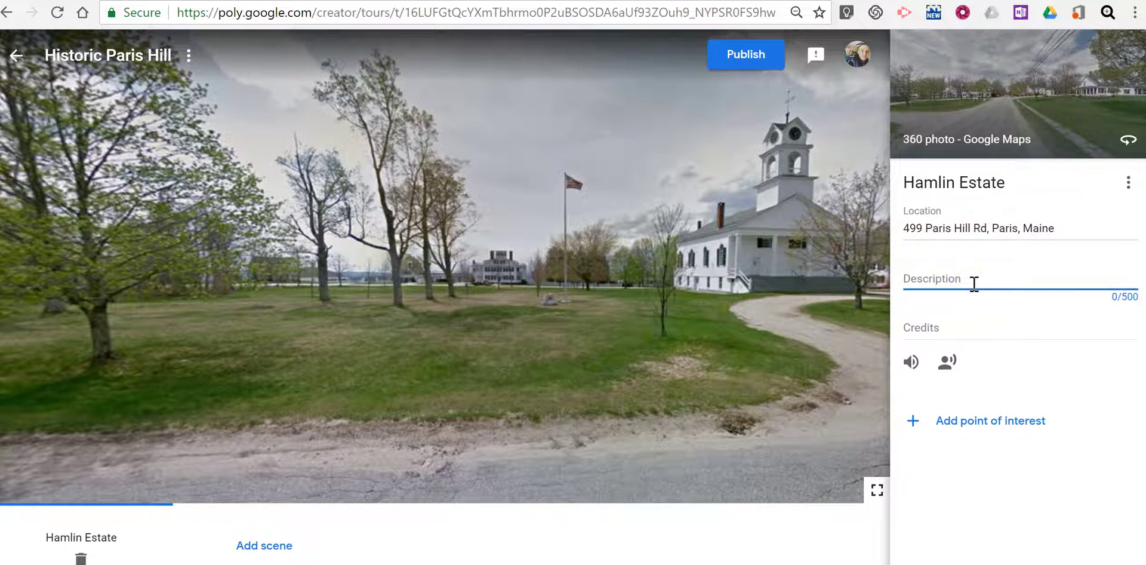
type("In front o")
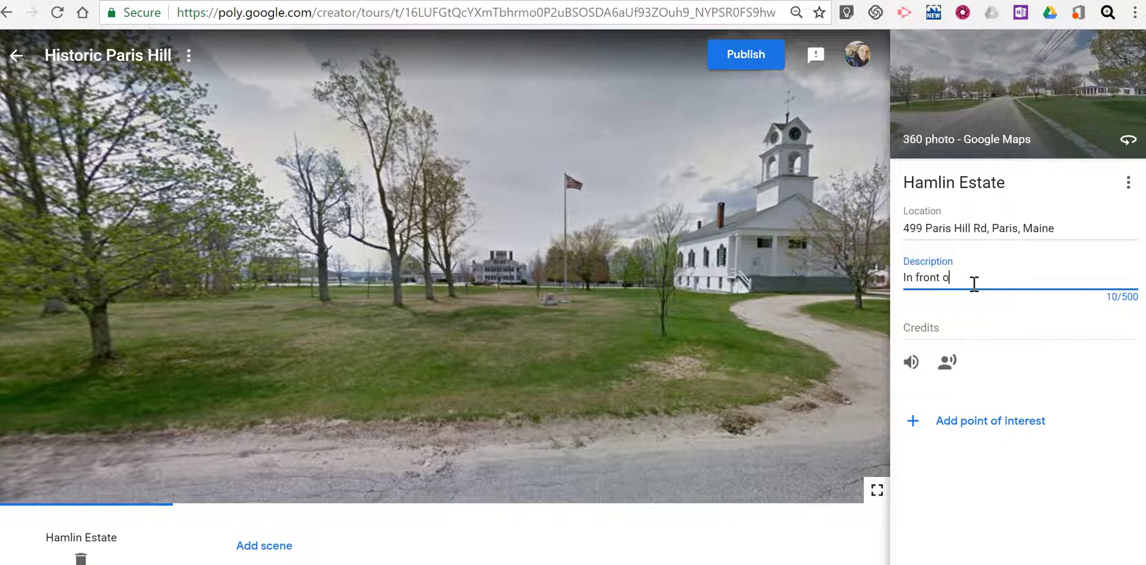
type("f you you see the fr")
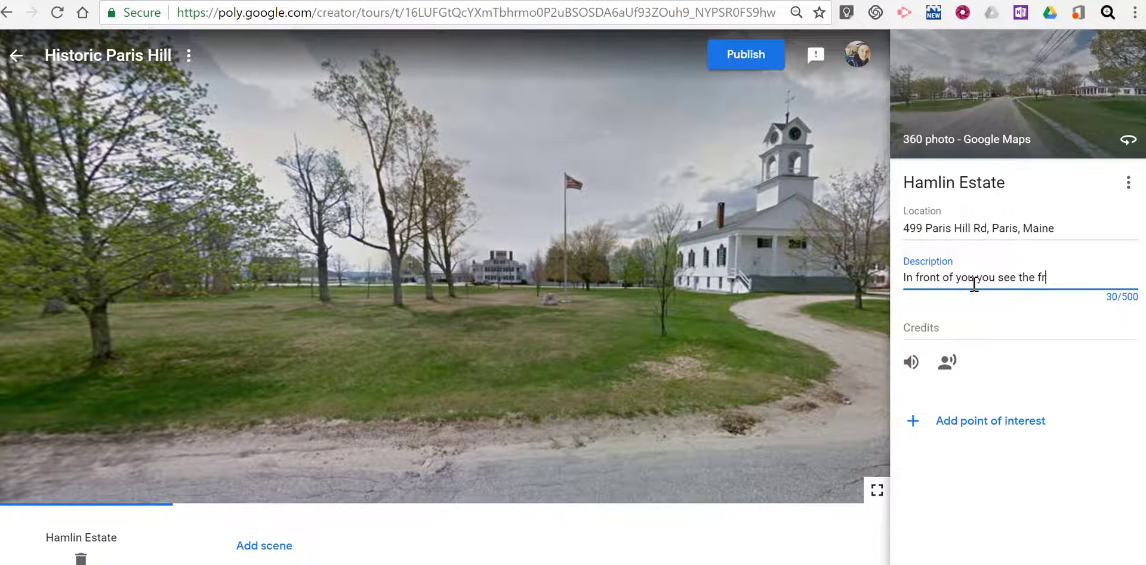
type("ont of the Hannibal ")
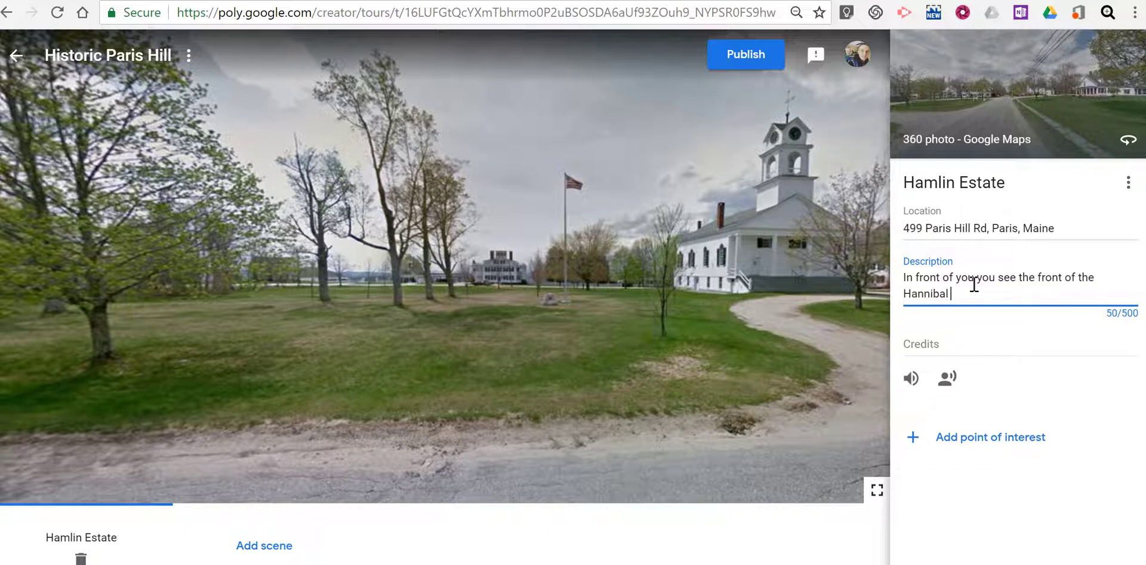
type("Hamlin estate.")
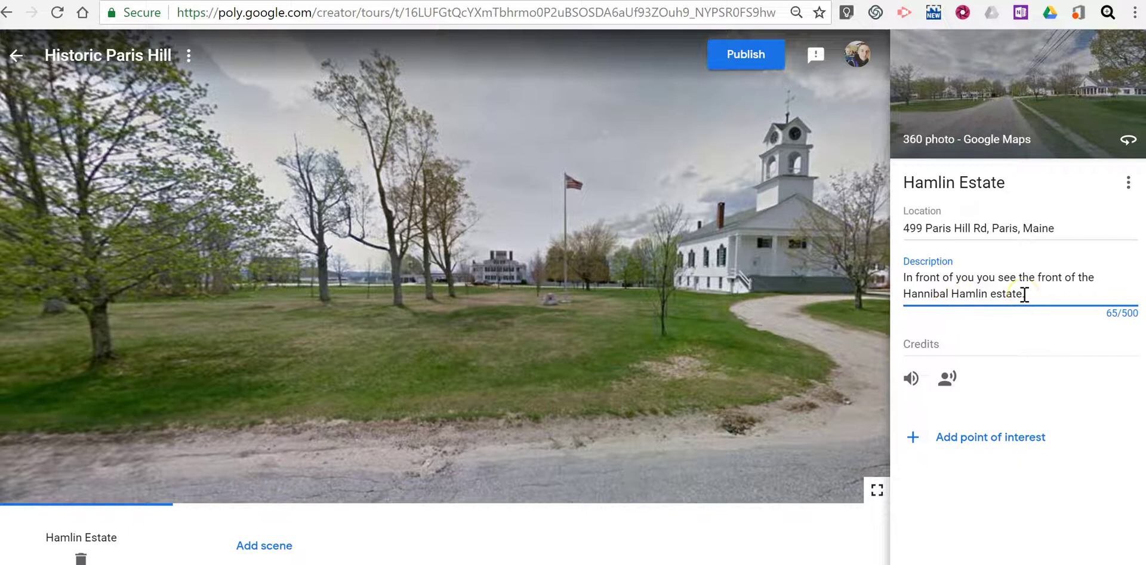
left_click(922, 388)
left_click(923, 390)
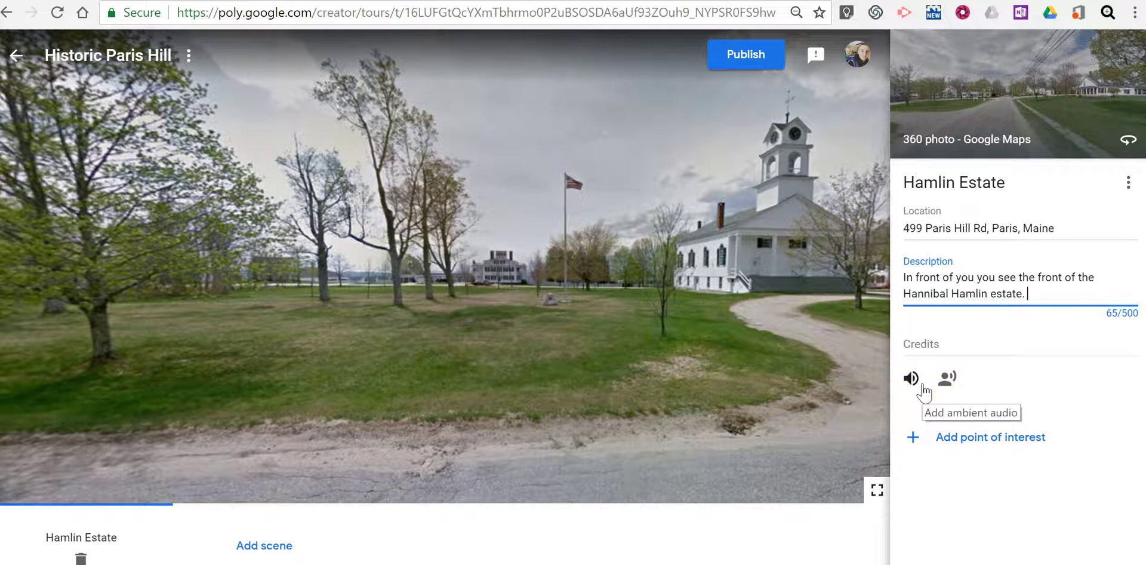
left_click(949, 386)
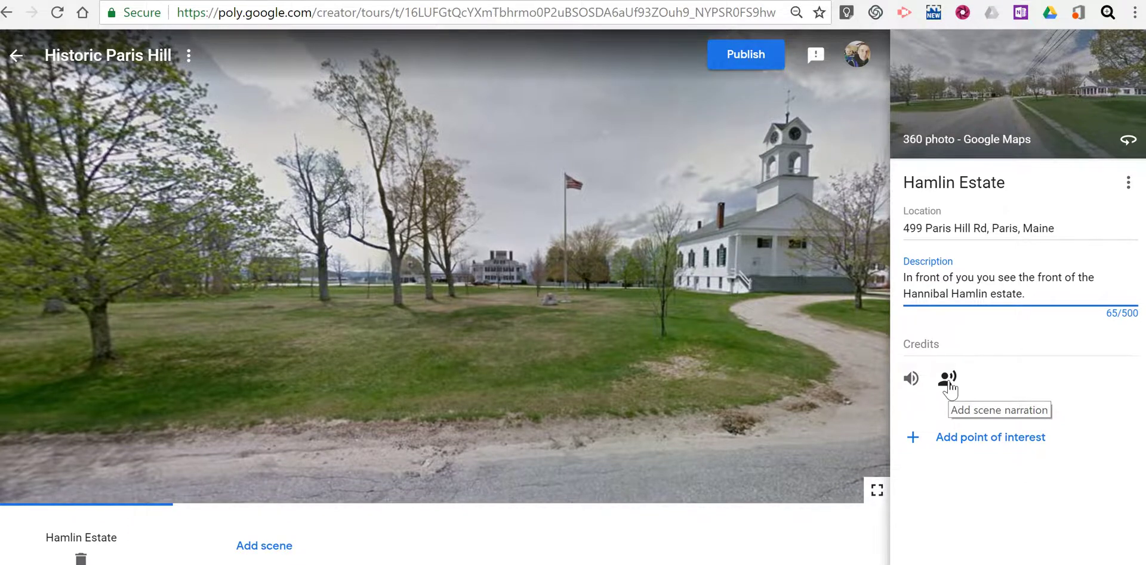
Upload 'Hamlin audio.mp3', preview it, and attach it as the scene's narration
left_click(948, 382)
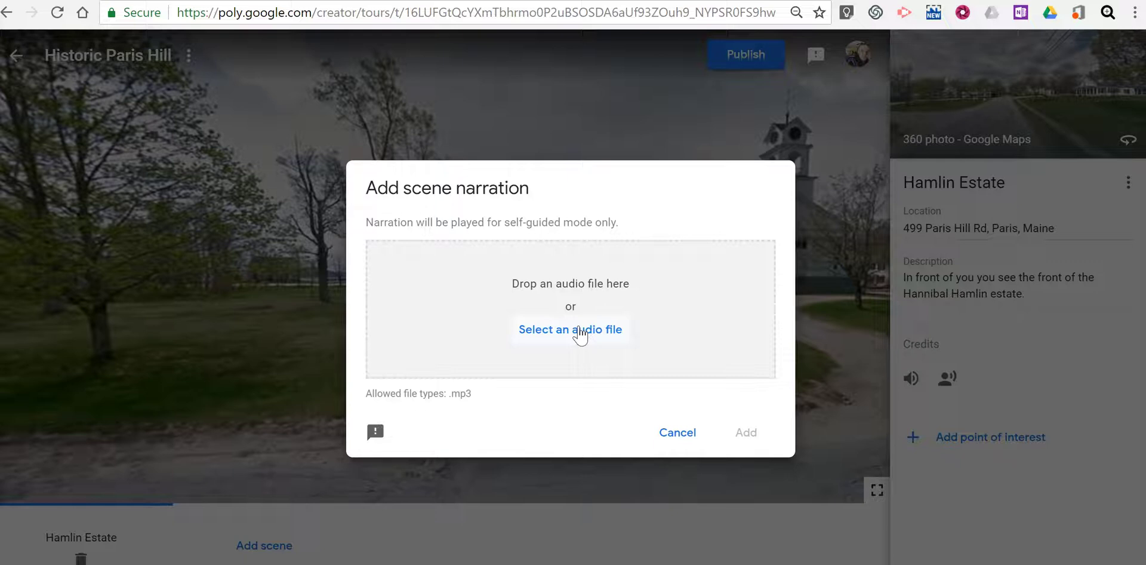
left_click(579, 332)
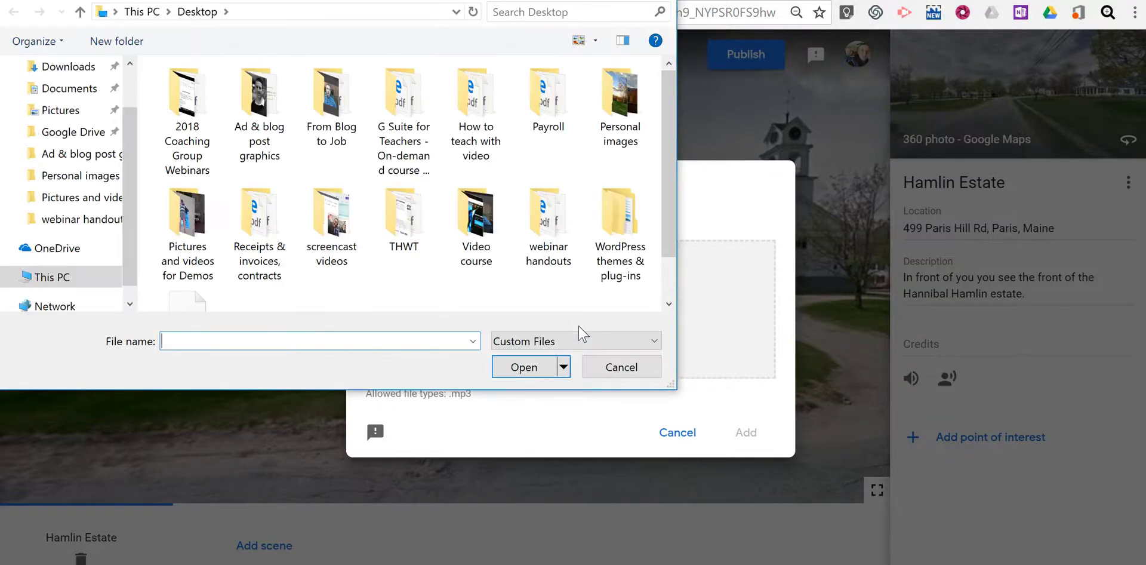
scroll(667, 185, "down", 2)
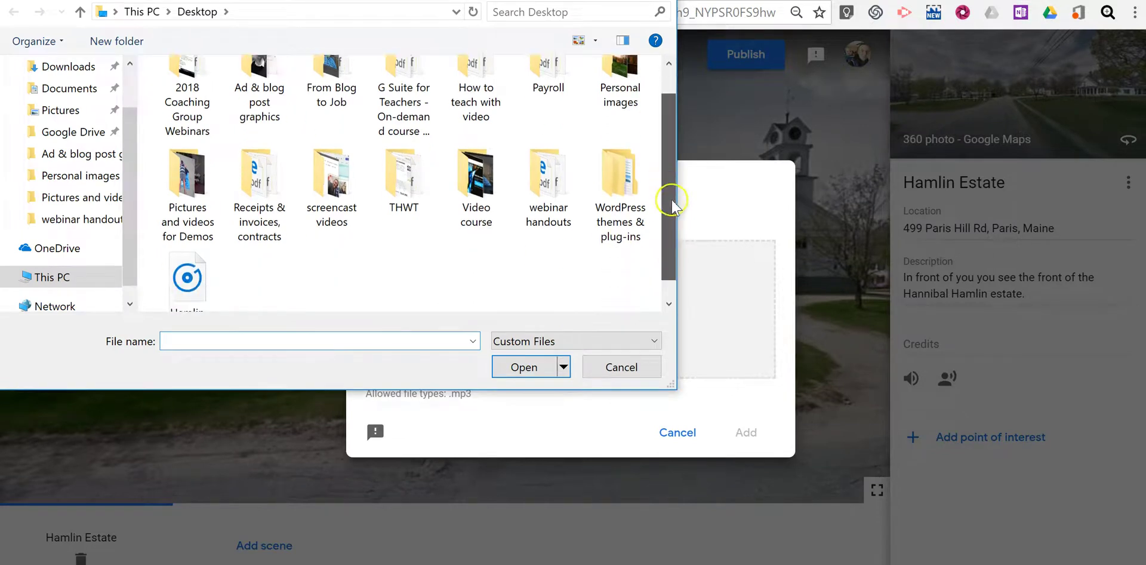
left_click(206, 260)
left_click(524, 366)
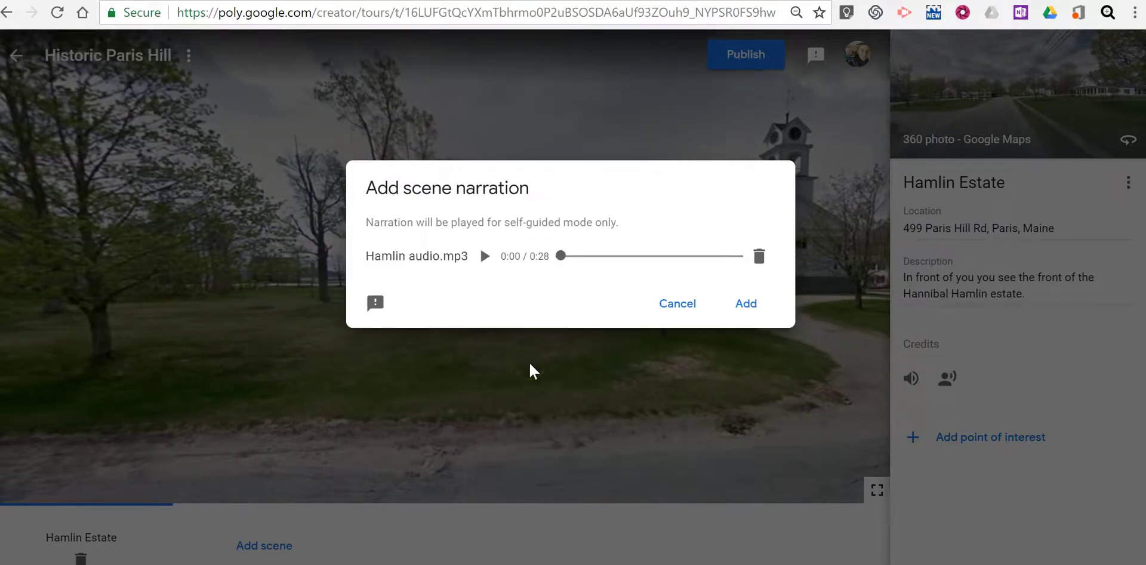
left_click(505, 269)
left_click(744, 305)
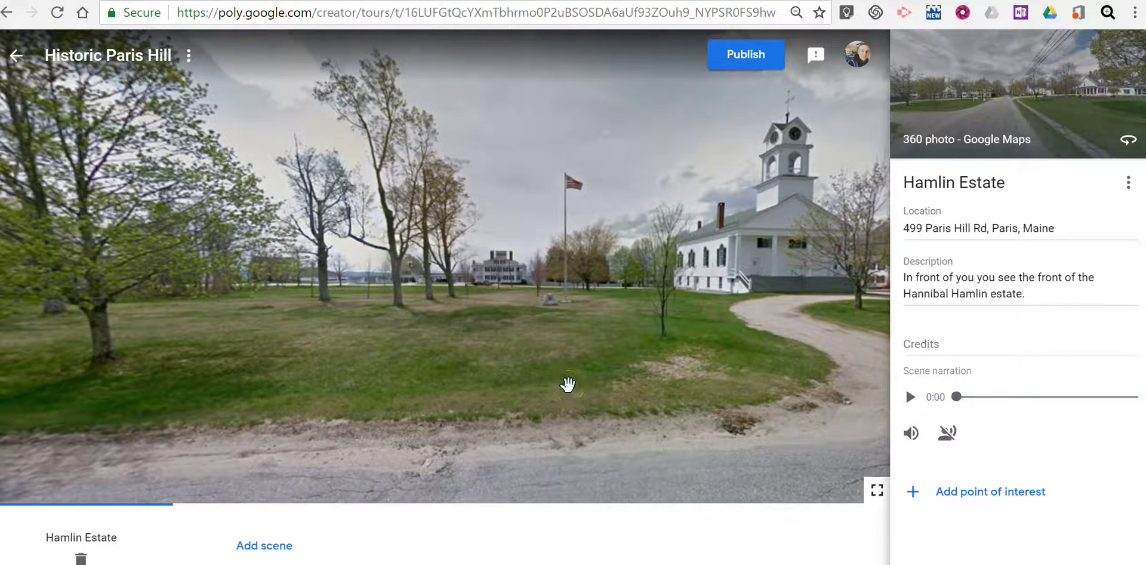
Add a point of interest and place it on the rock below the flagpole
left_click(550, 312)
left_click(913, 491)
left_click(913, 493)
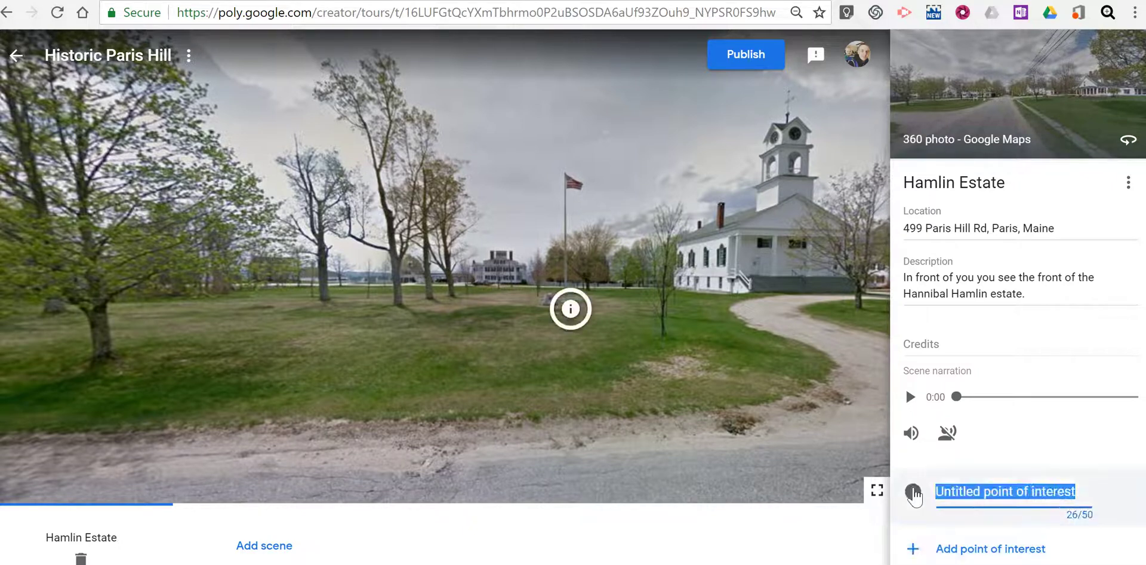
left_click_drag(557, 319, 521, 301)
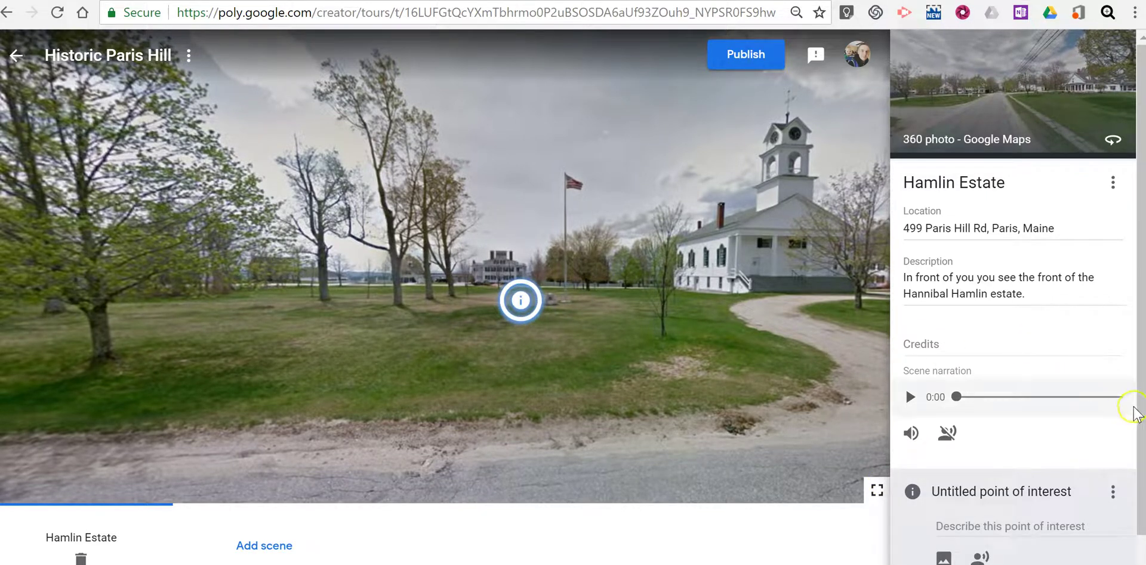
Replace the point of interest's placeholder title with 'Plaque on rock'
scroll(1137, 448, "down", 1)
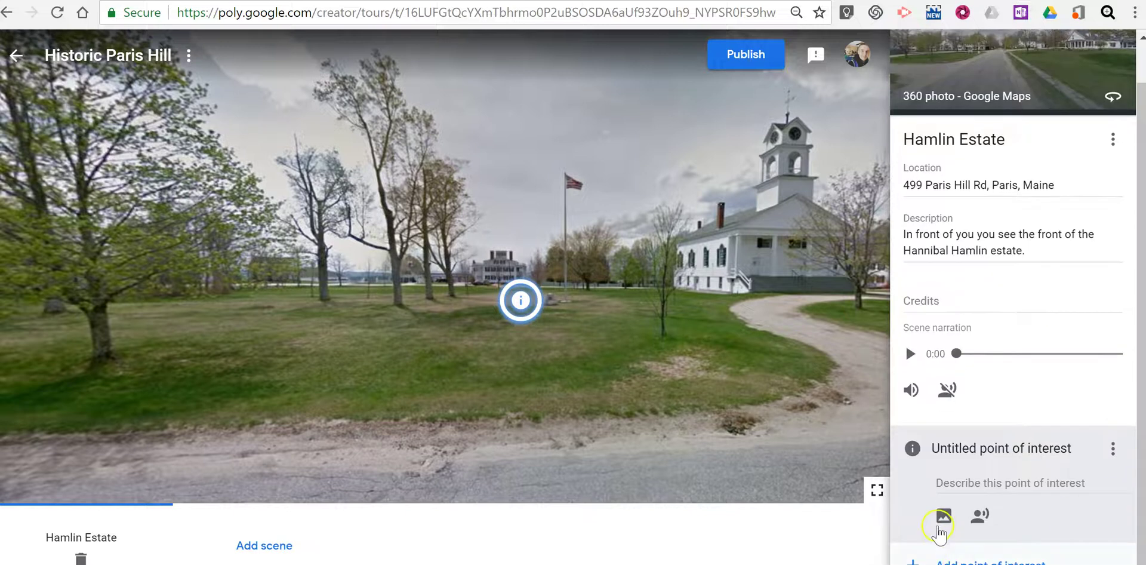
left_click(961, 444)
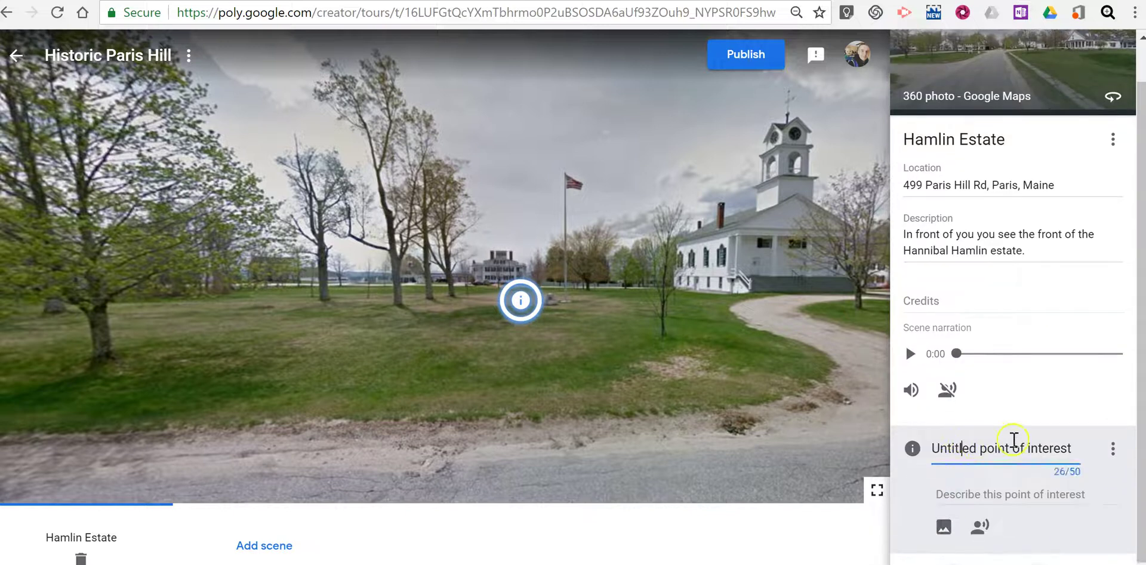
left_click(1078, 446)
left_click_drag(1078, 447, 933, 448)
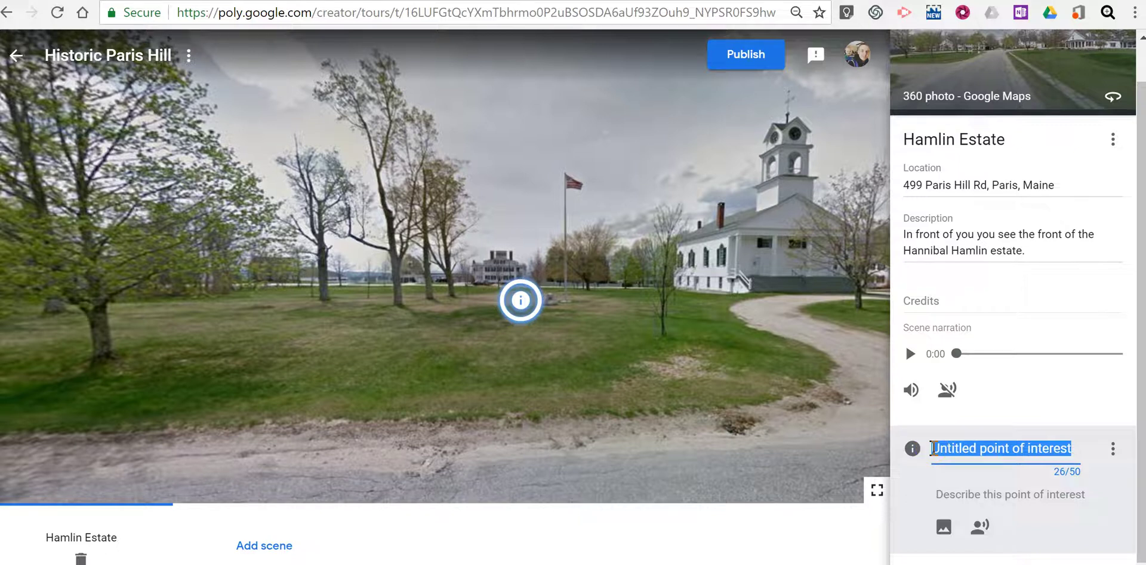
type("Plaque on rock")
left_click(953, 499)
Give 'Plaque on rock' the description 'This is a description of what you see if you stand in this field.'
left_click(953, 499)
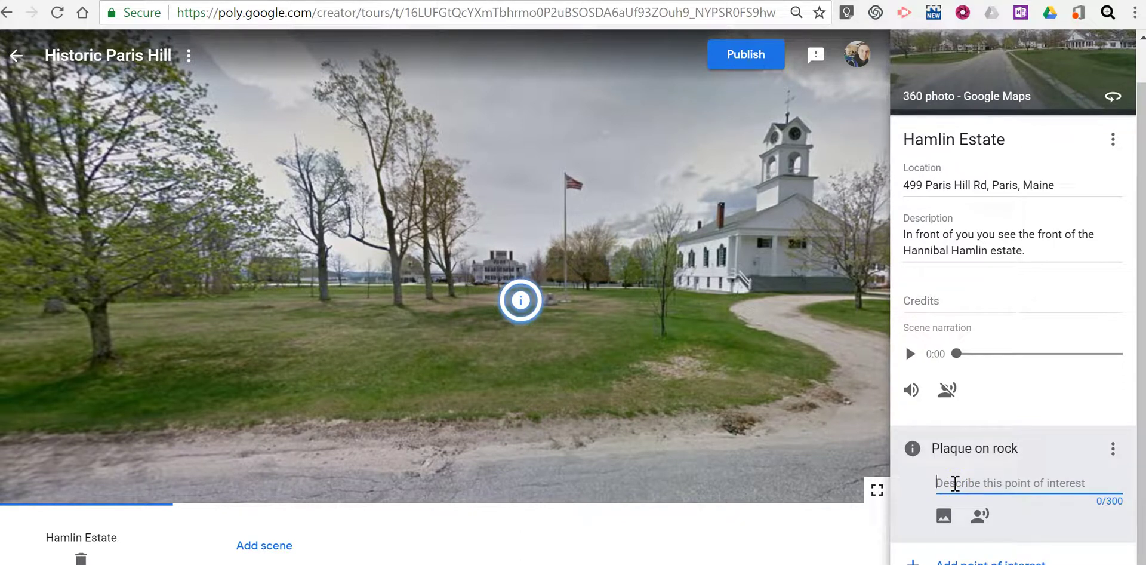
type("T")
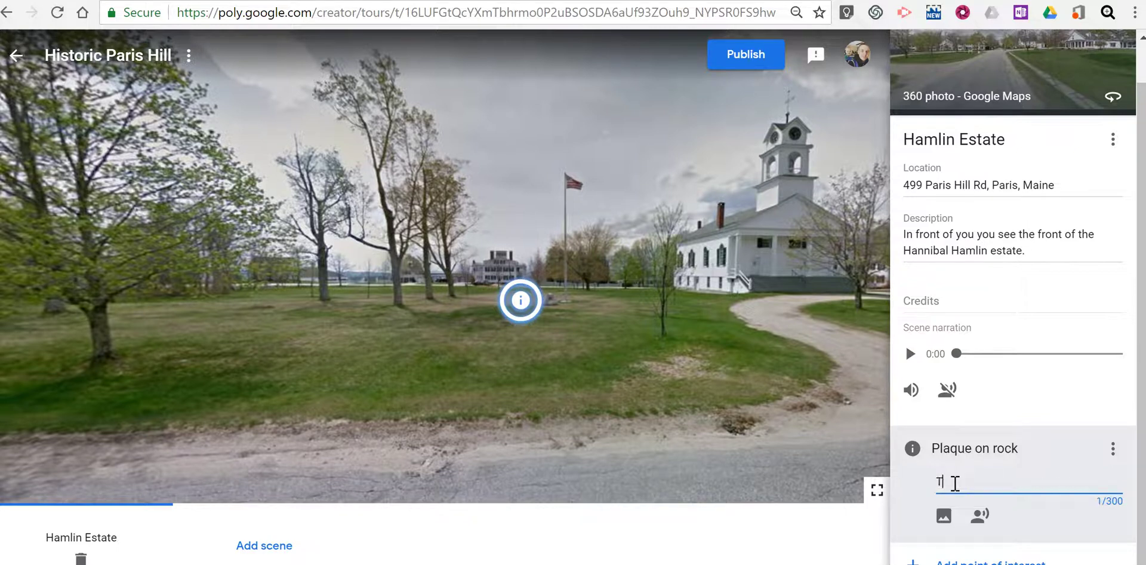
type("his is a descripti")
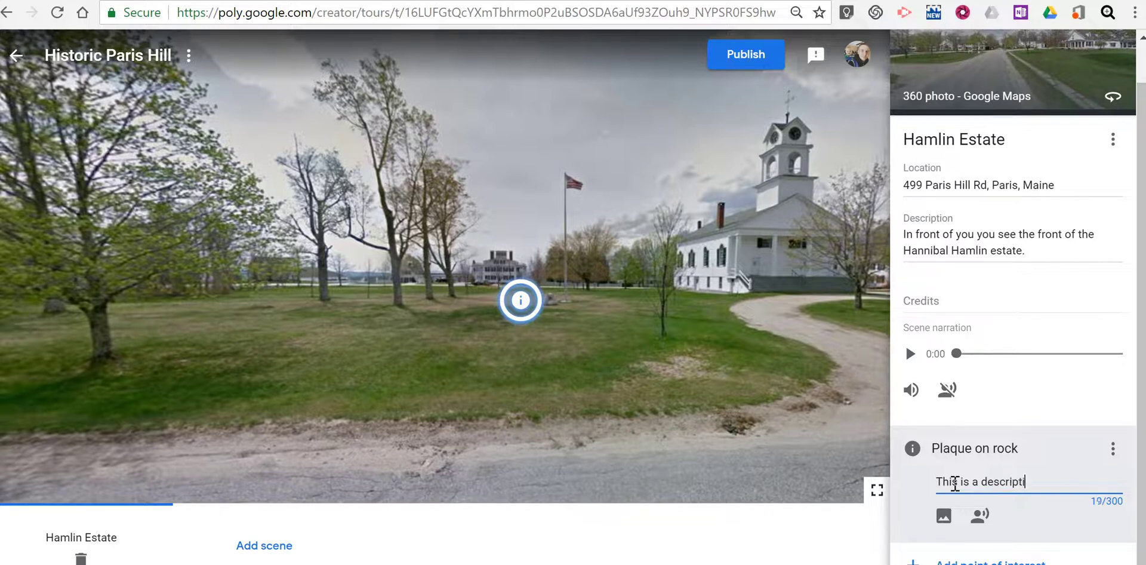
type("on of what you see")
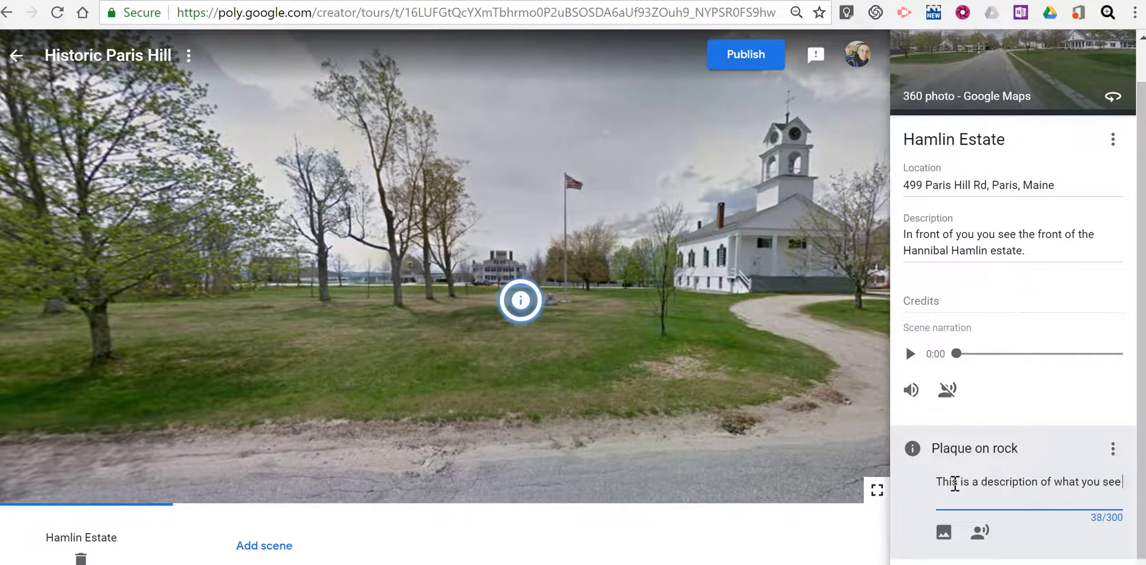
type(" if you sta")
key("BackSpace")
key("BackSpace")
type("tand in this field.")
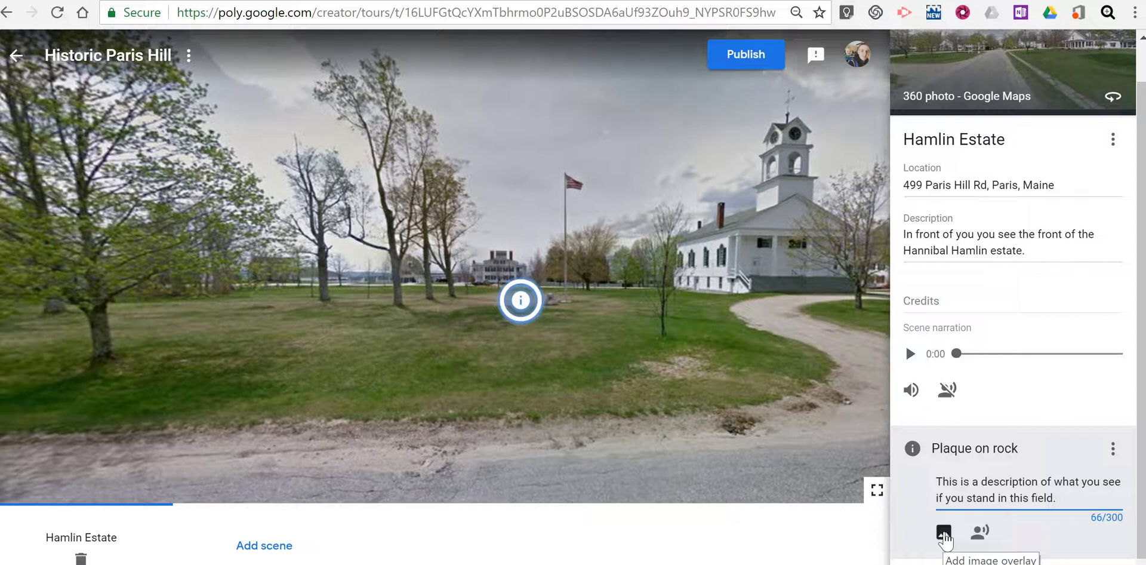
Upload the Historical Site plaque photo as the point of interest's image overlay
left_click(944, 531)
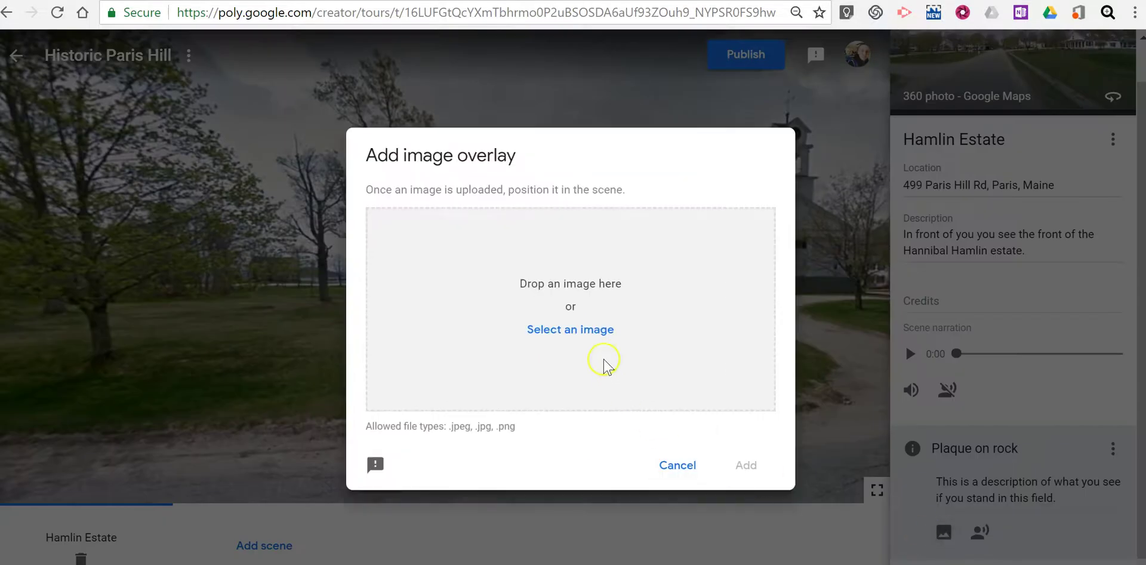
left_click(599, 332)
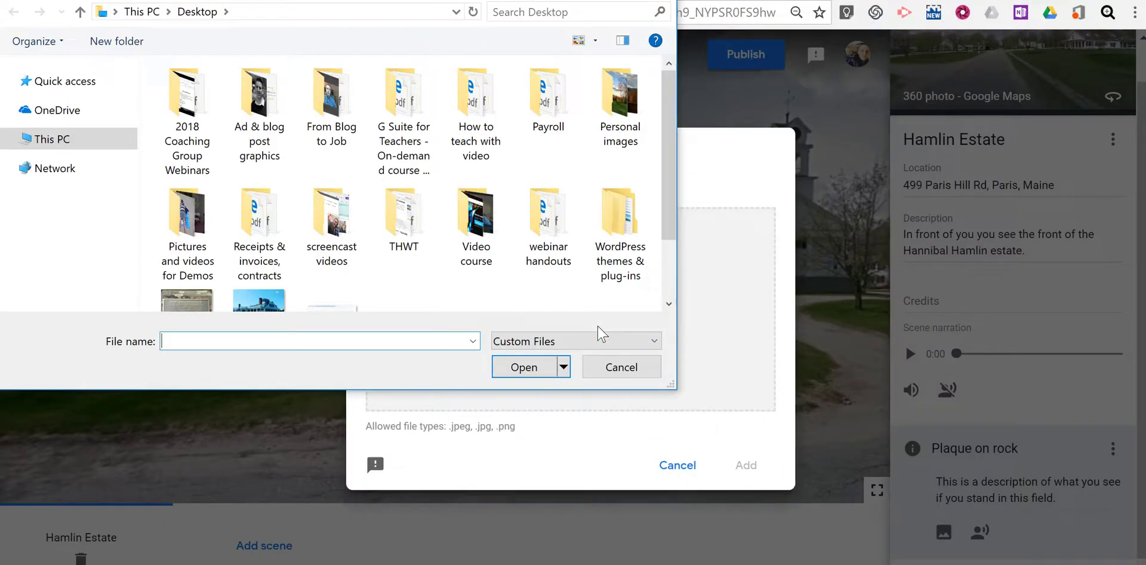
left_click_drag(670, 184, 556, 286)
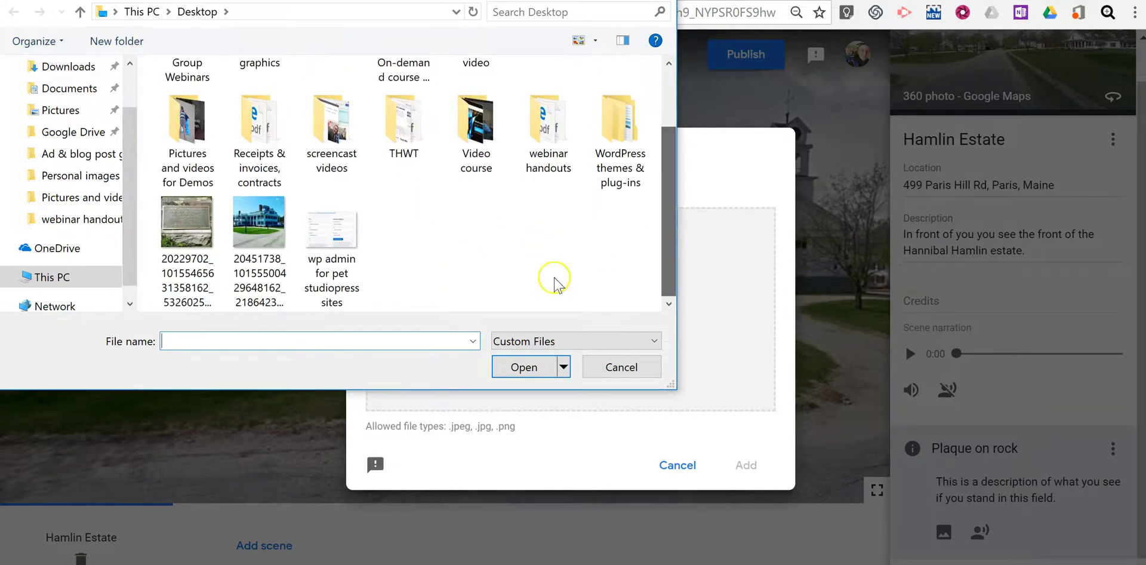
left_click(196, 238)
left_click(516, 369)
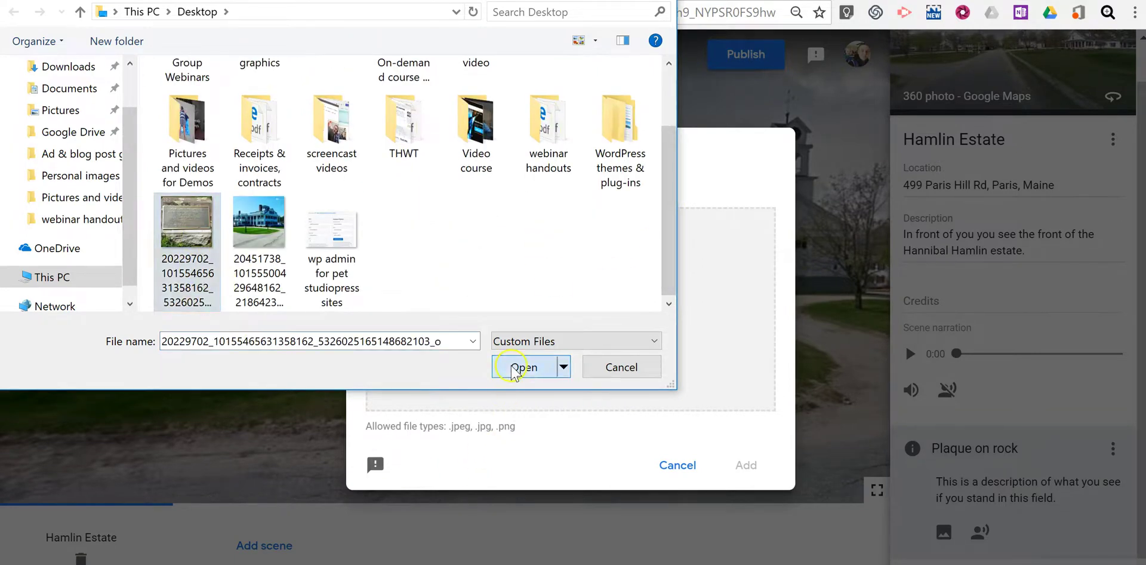
left_click(746, 464)
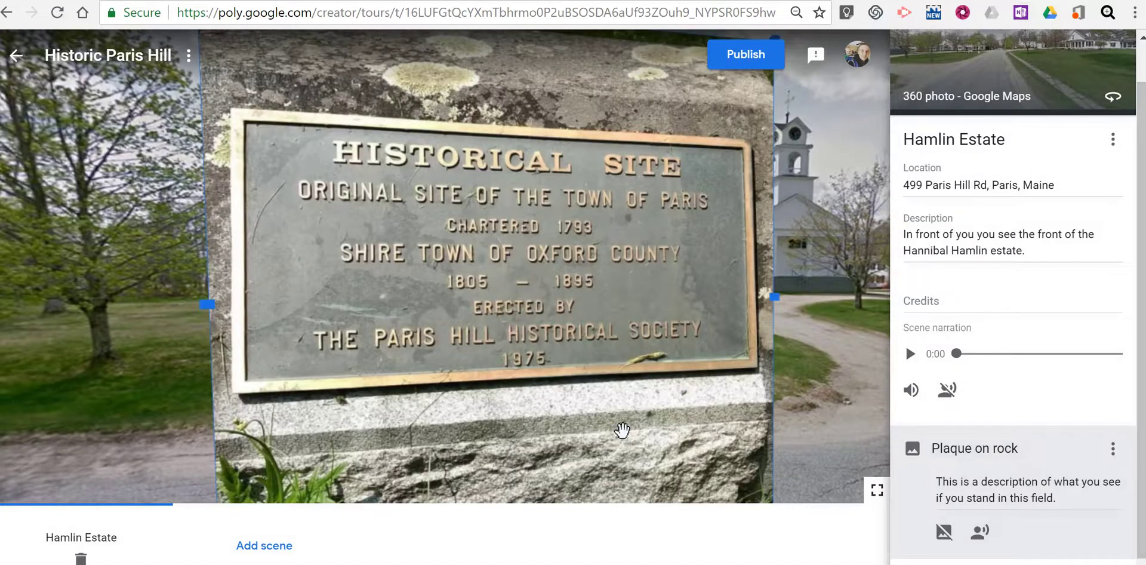
left_click(421, 322)
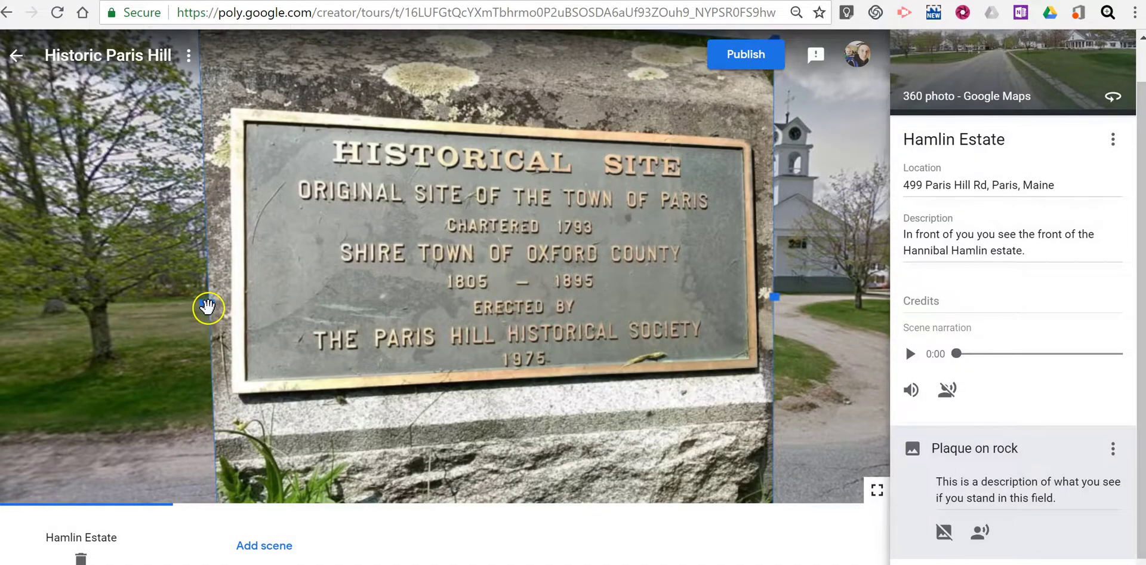
Shrink the plaque overlay and drag it onto the rock in the field below the flagpole
left_click_drag(210, 309, 253, 328)
left_click_drag(405, 176, 407, 222)
left_click_drag(312, 120, 462, 311)
left_click_drag(529, 340, 481, 330)
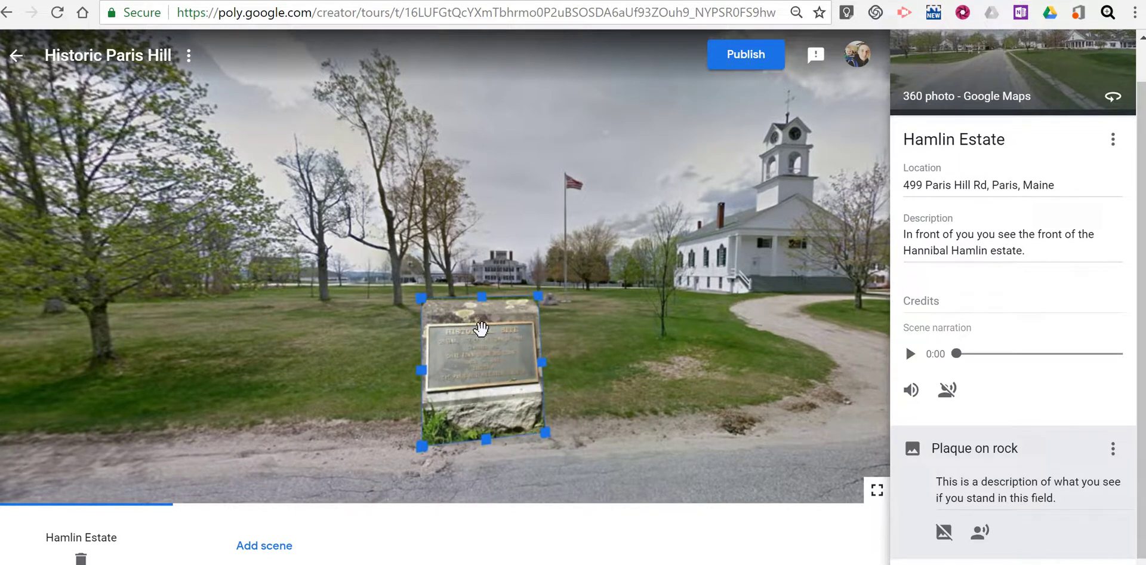
scroll(1051, 353, "down", 1)
left_click(775, 488)
left_click(320, 545)
left_click(252, 543)
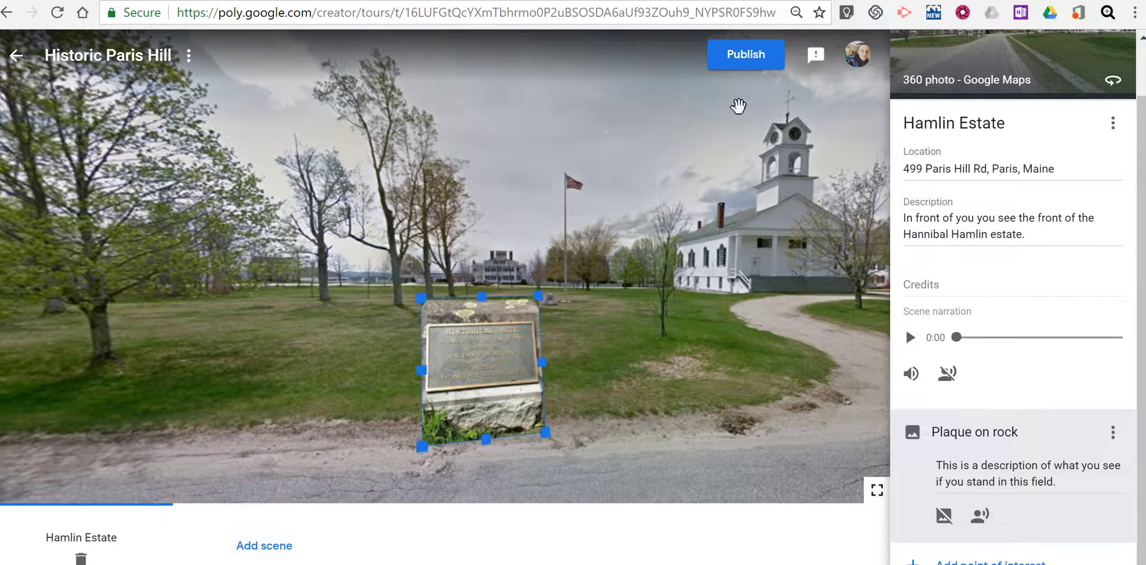
Publish Historic Paris Hill with Public visibility and copy its share link
left_click(751, 60)
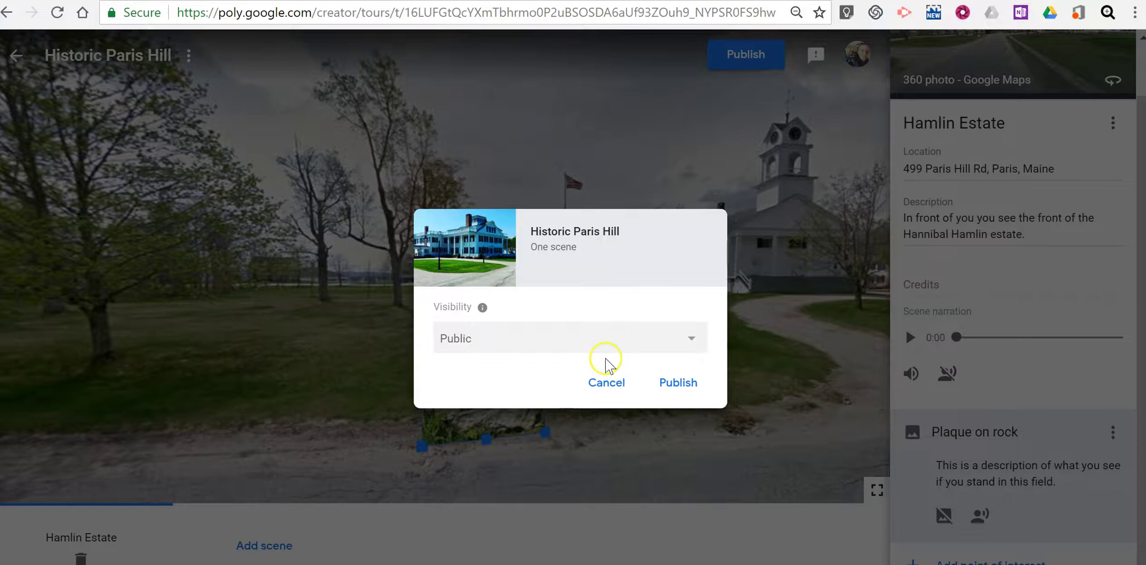
left_click(694, 339)
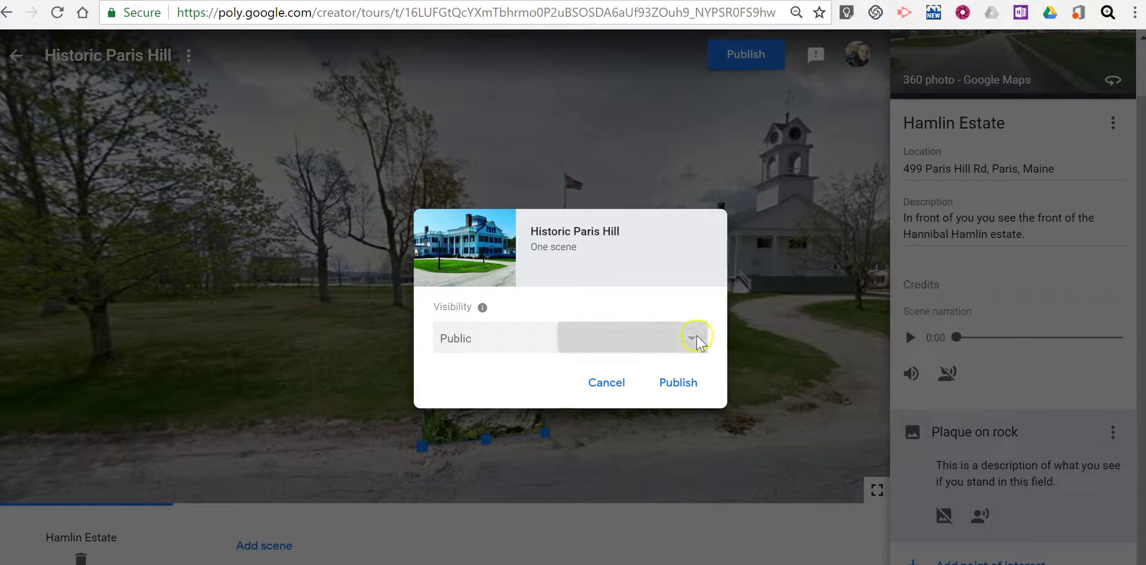
left_click(476, 336)
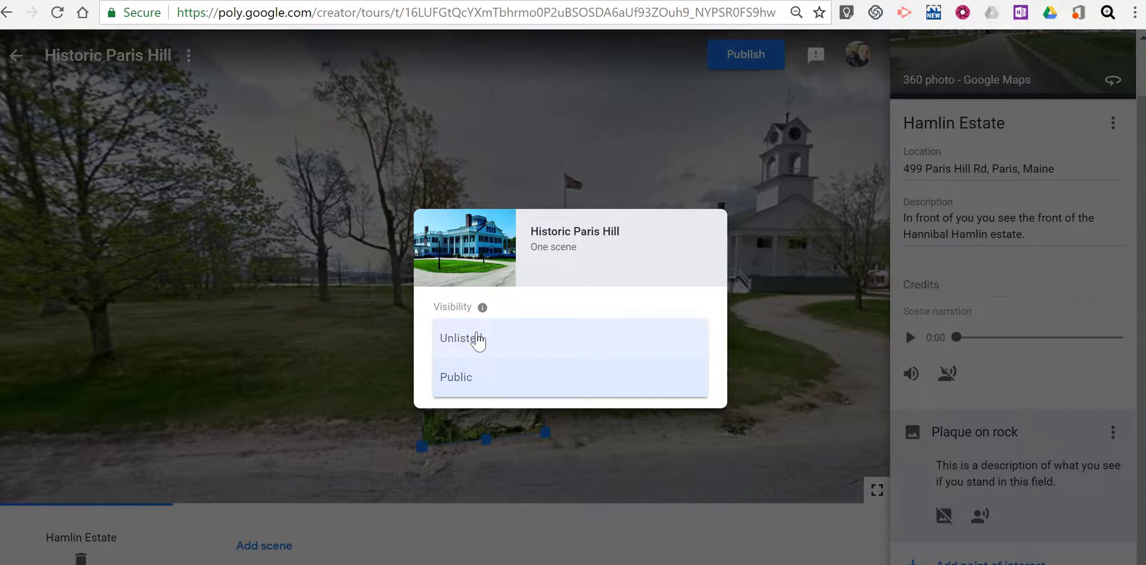
left_click(453, 382)
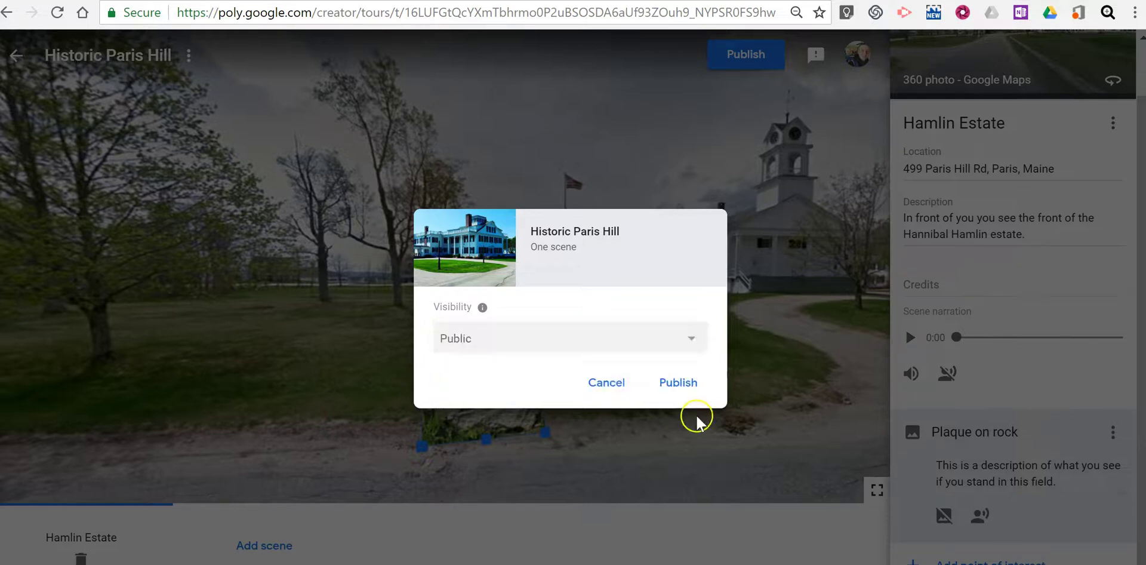
left_click(688, 385)
left_click(690, 326)
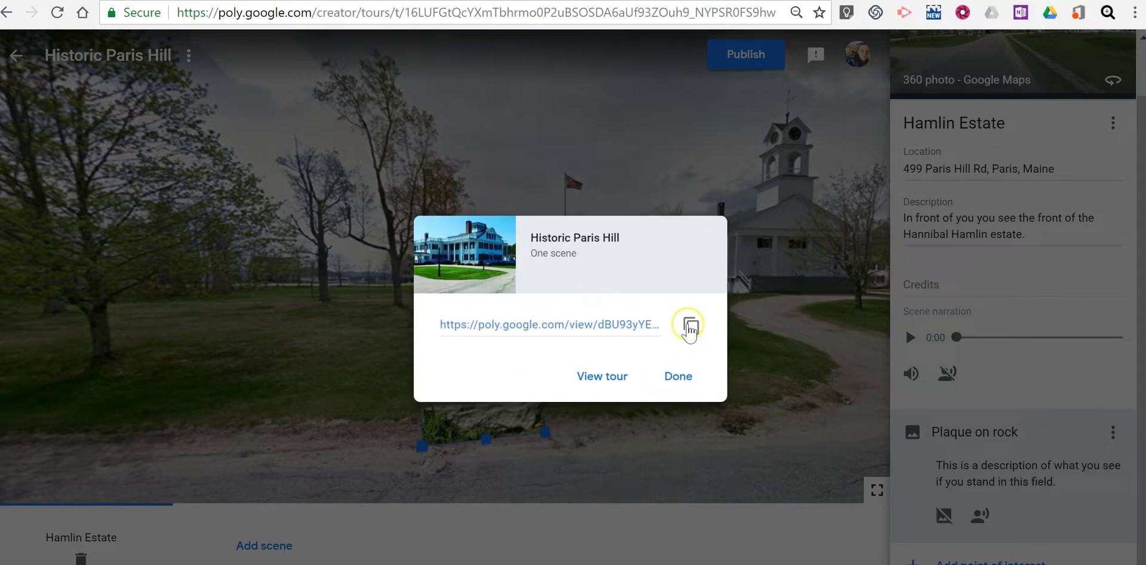